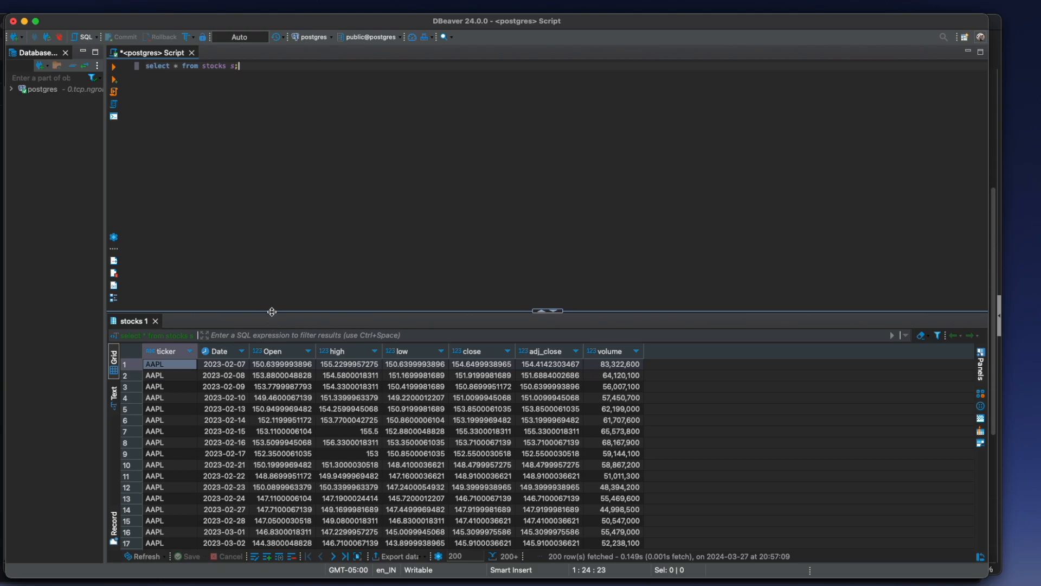
Enlarge the results area and look through the stocks table's rows for the different tickers
drag(267, 309, 304, 164)
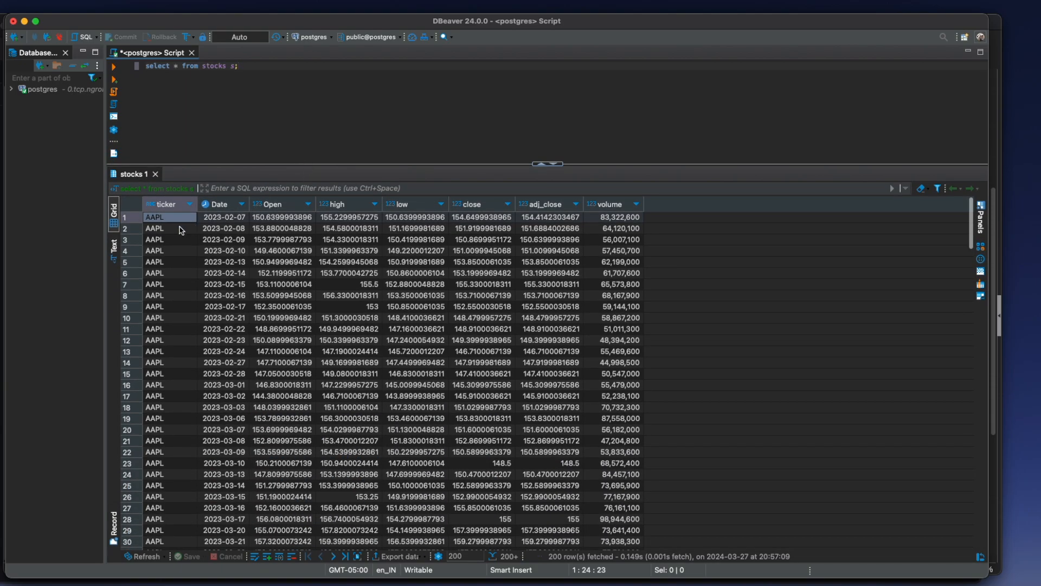
scroll(179, 233, down, 15)
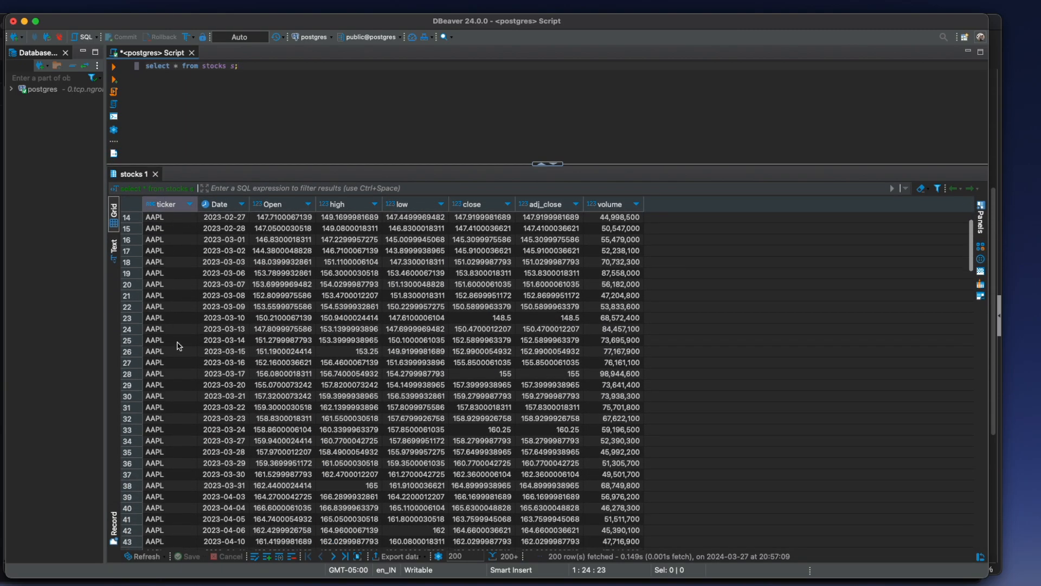
scroll(177, 344, down, 3)
scroll(179, 347, down, 20)
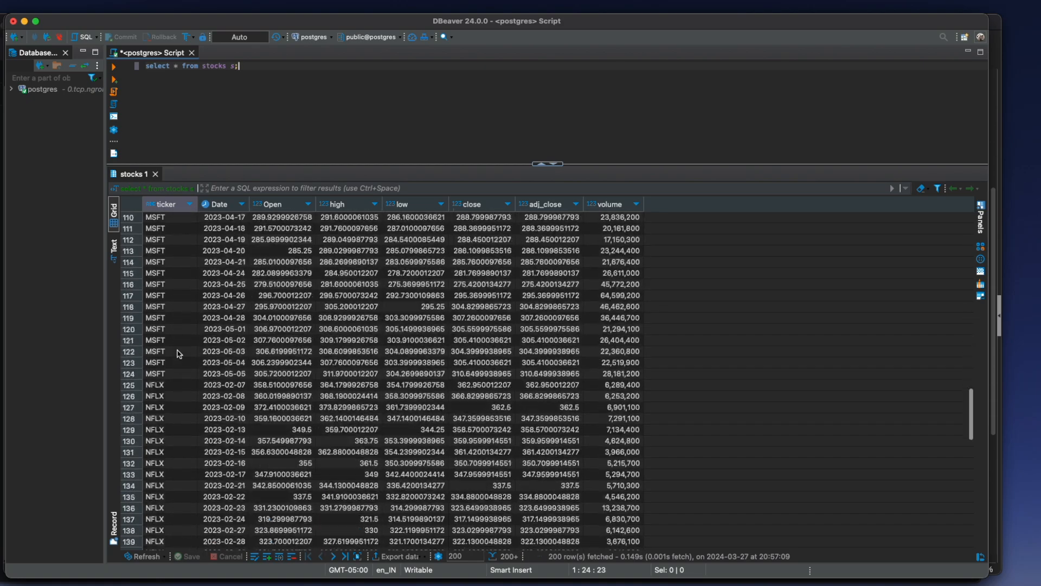
scroll(175, 391, up, 20)
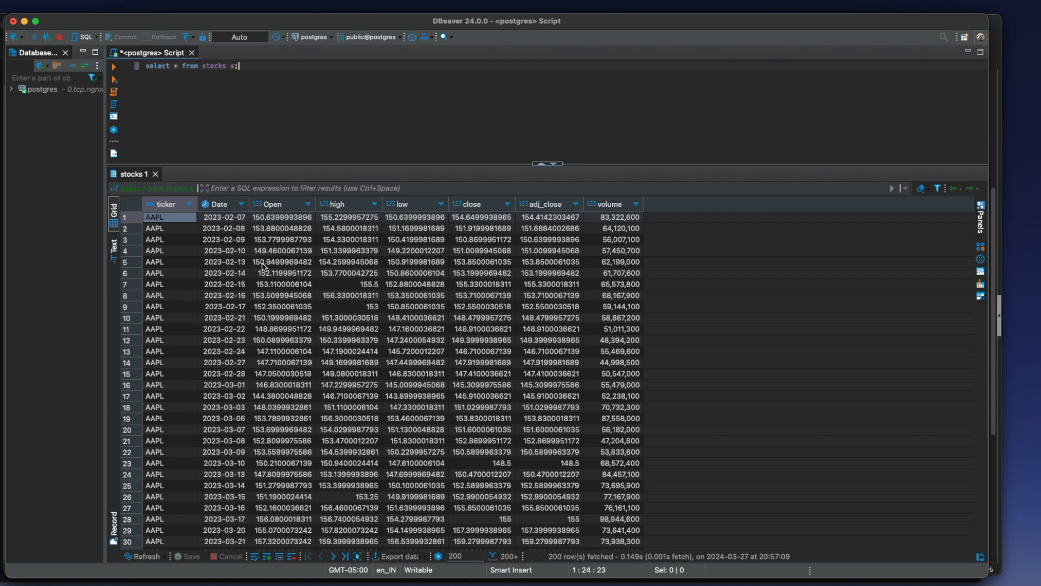
scroll(255, 314, down, 5)
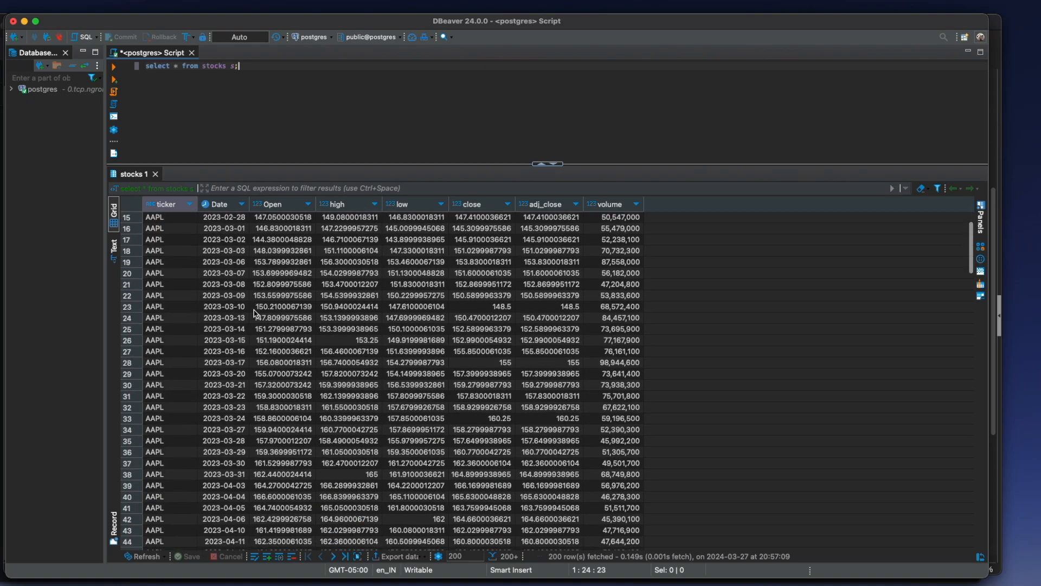
scroll(255, 313, up, 5)
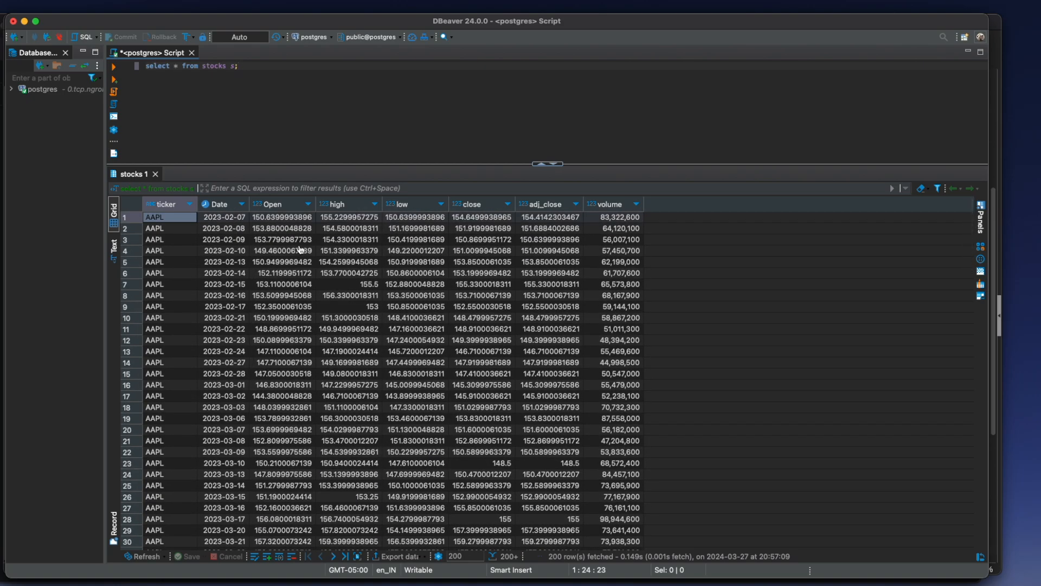
Switch to Grafana, open the list of connected data sources and look through it for the stocks-data PostgreSQL source
key(super+Tab)
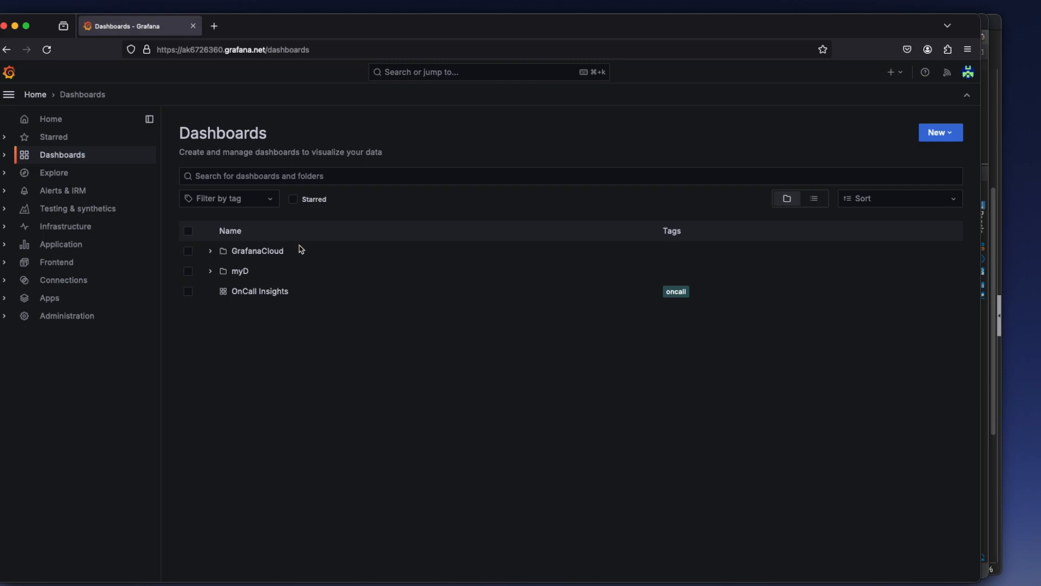
click(30, 95)
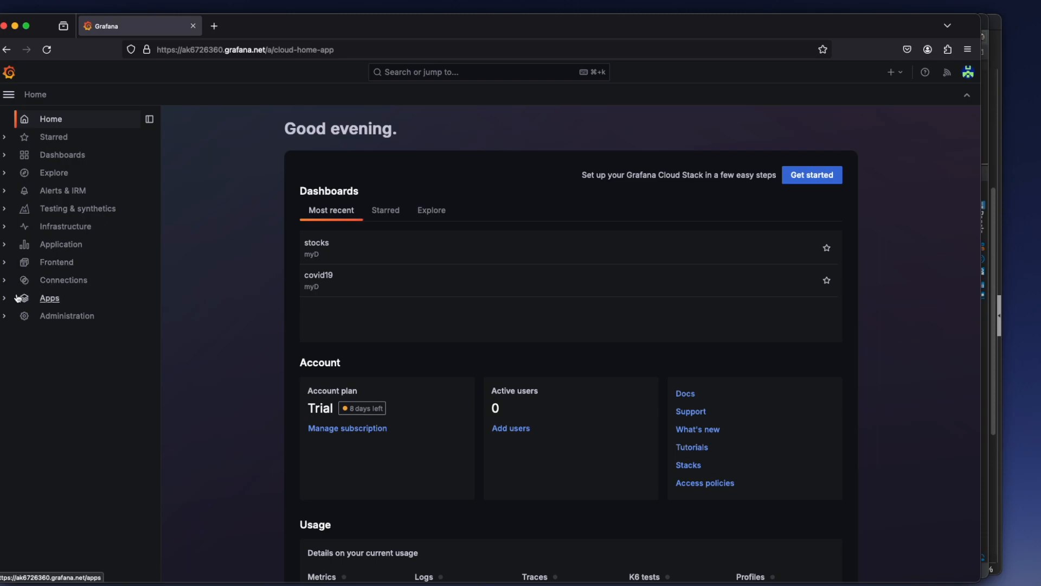
click(5, 281)
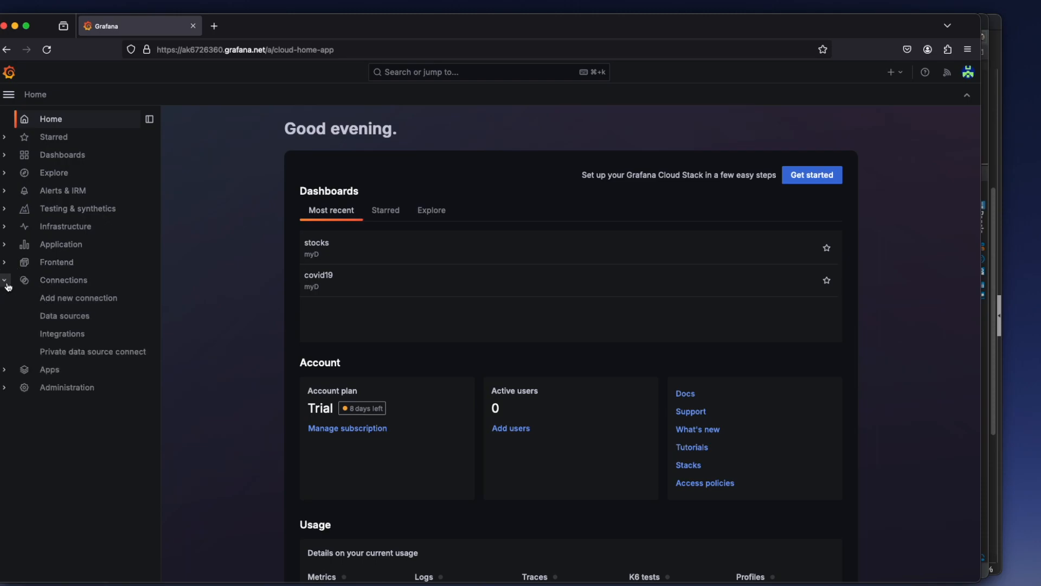
click(55, 317)
scroll(325, 369, down, 5)
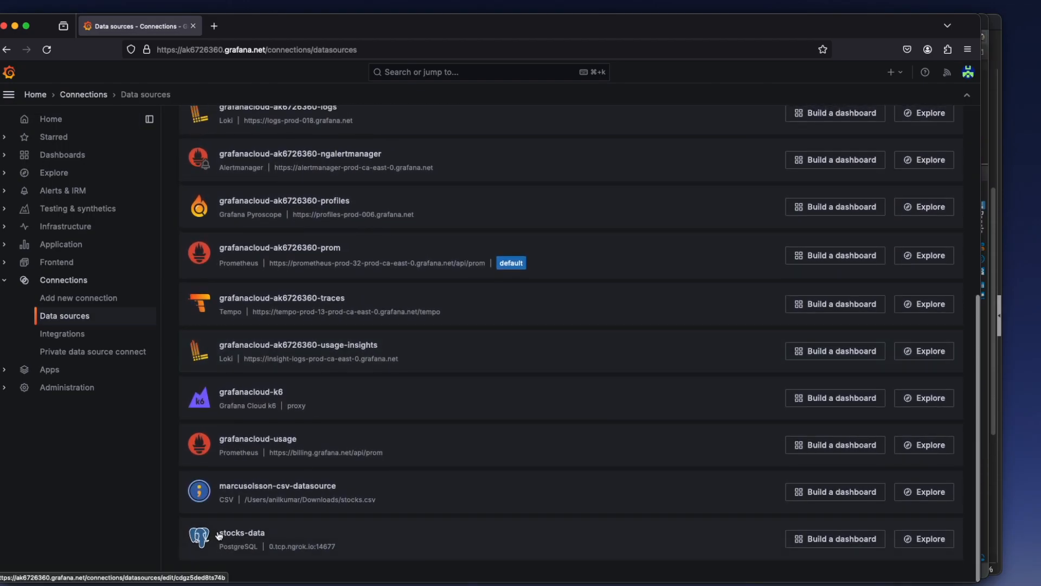
scroll(284, 532, up, 5)
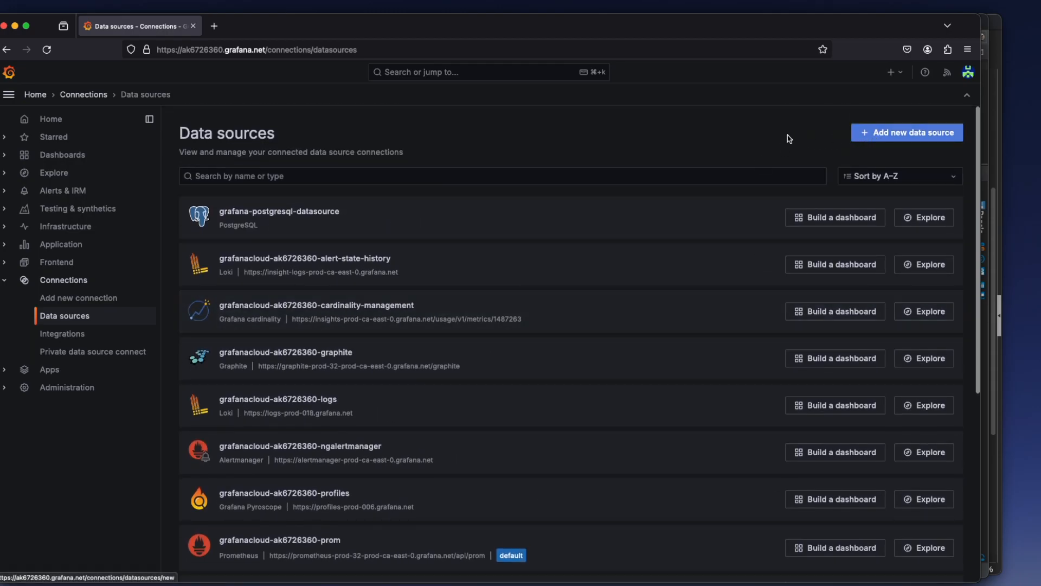
Add a new PostgreSQL data source, browsing the unfiltered list of available source types
click(898, 139)
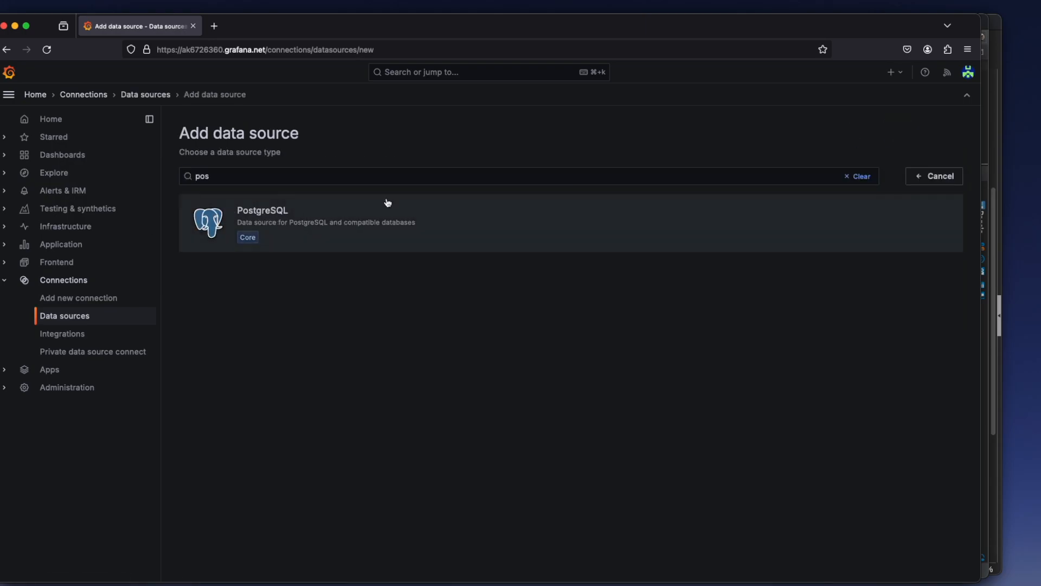
click(851, 179)
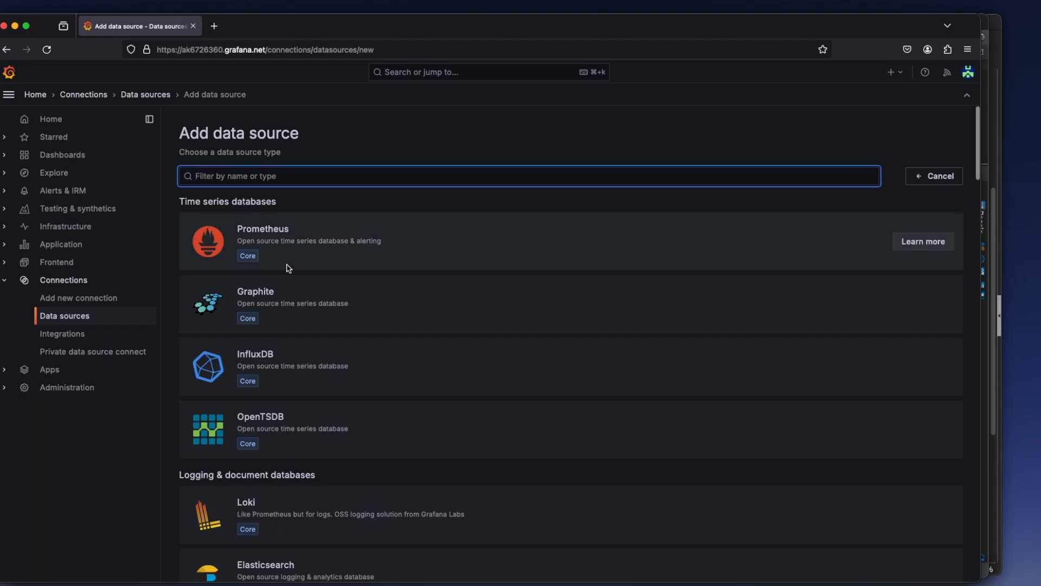
scroll(288, 268, down, 6)
scroll(288, 268, up, 2)
scroll(288, 268, down, 14)
scroll(288, 268, up, 15)
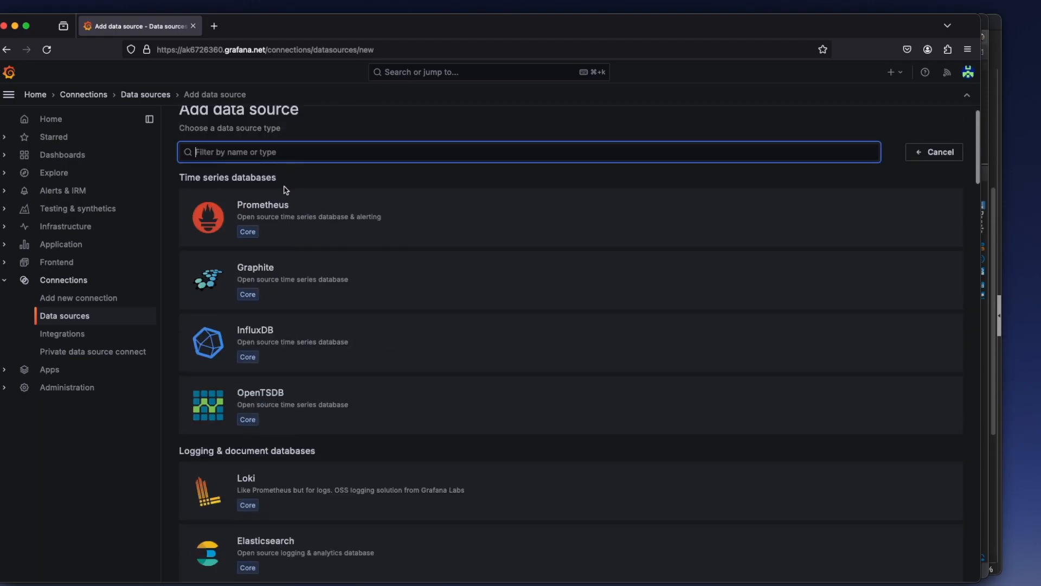
scroll(286, 190, down, 14)
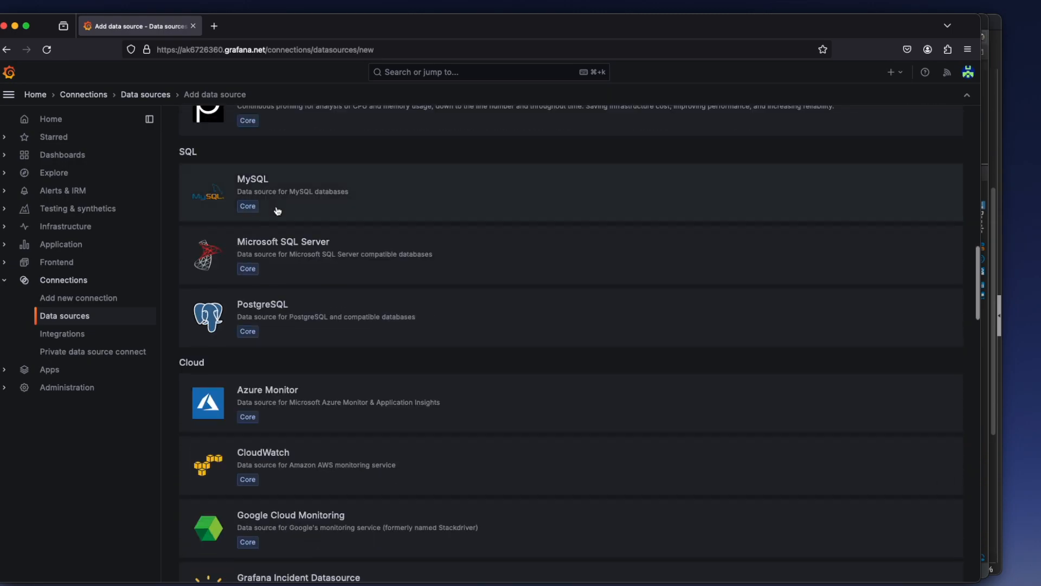
click(247, 306)
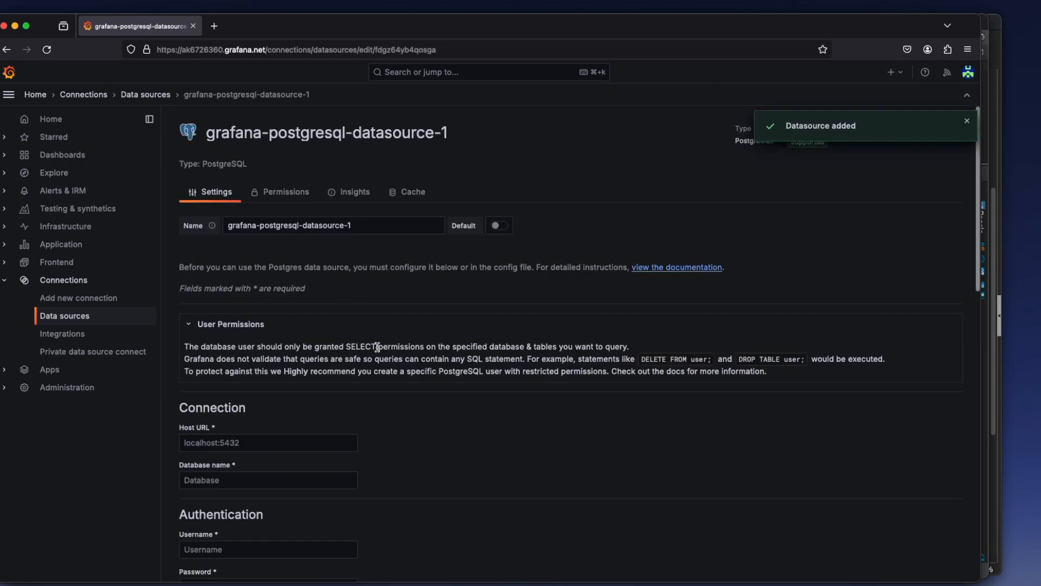
Review the new PostgreSQL data source's connection, authentication and additional settings
scroll(378, 347, down, 4)
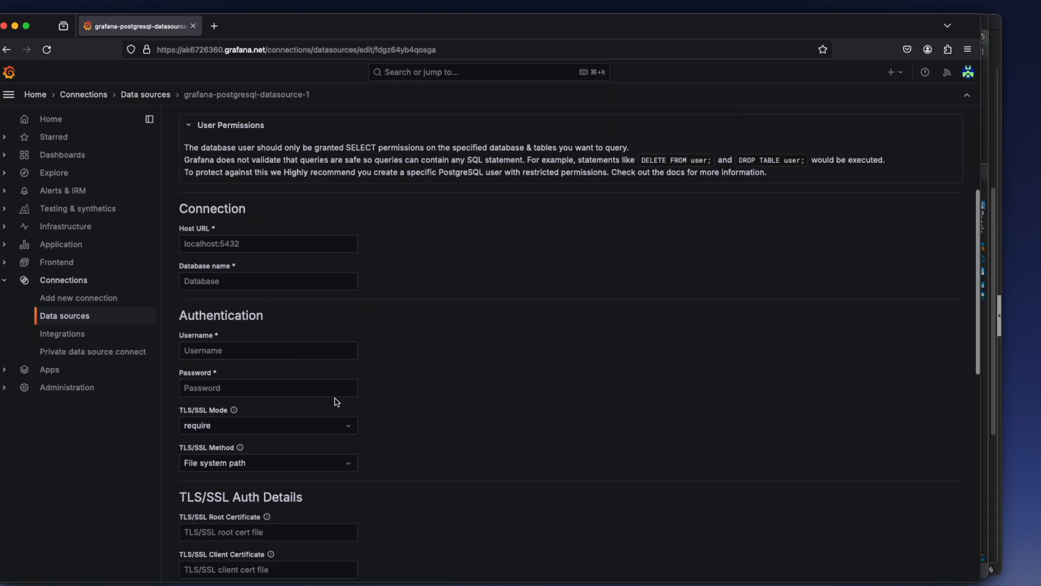
scroll(336, 401, down, 10)
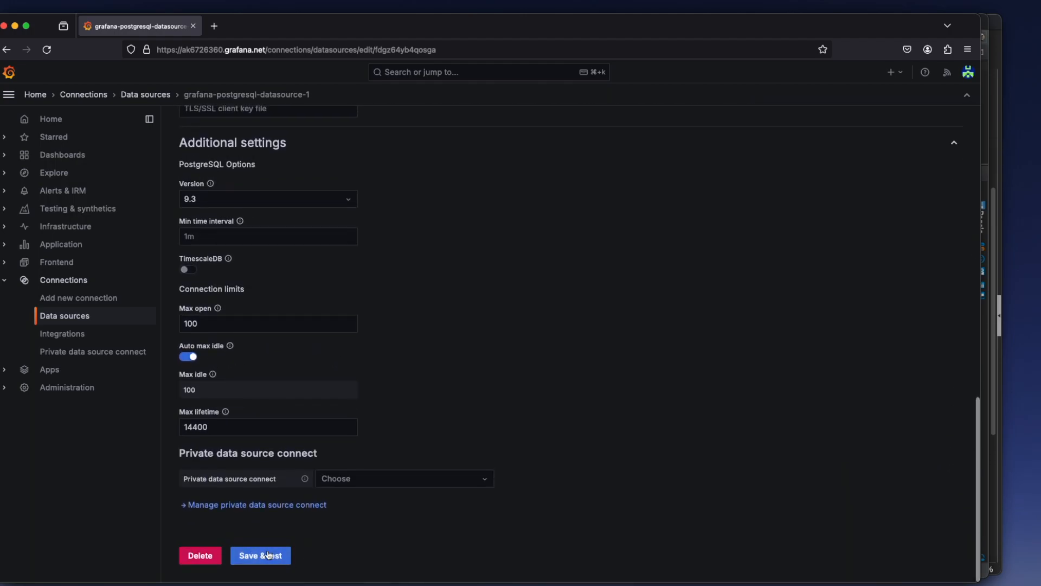
scroll(379, 377, up, 14)
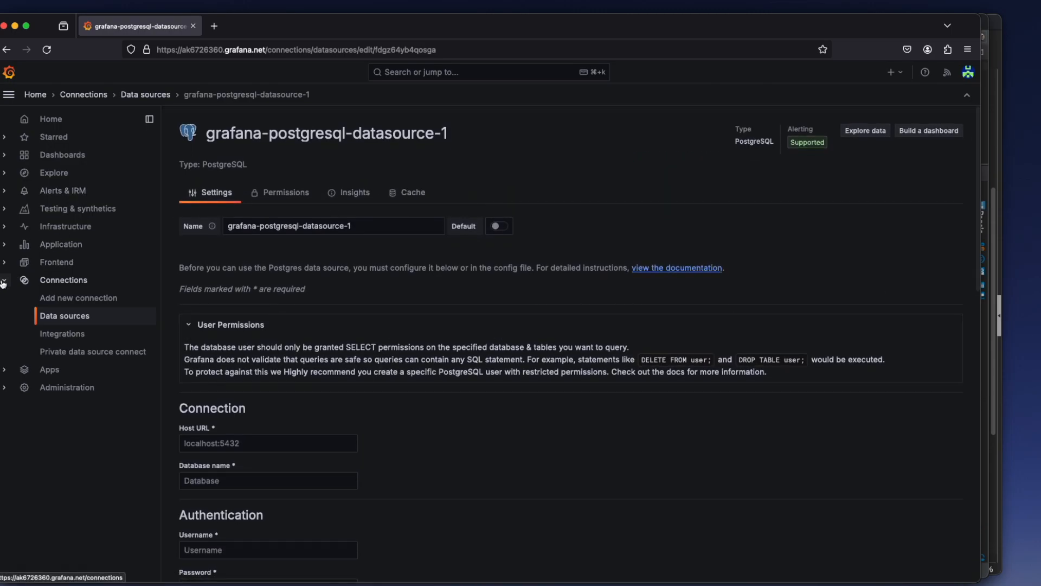
Create a new dashboard and add a visualization that uses the stocks-data source
click(69, 161)
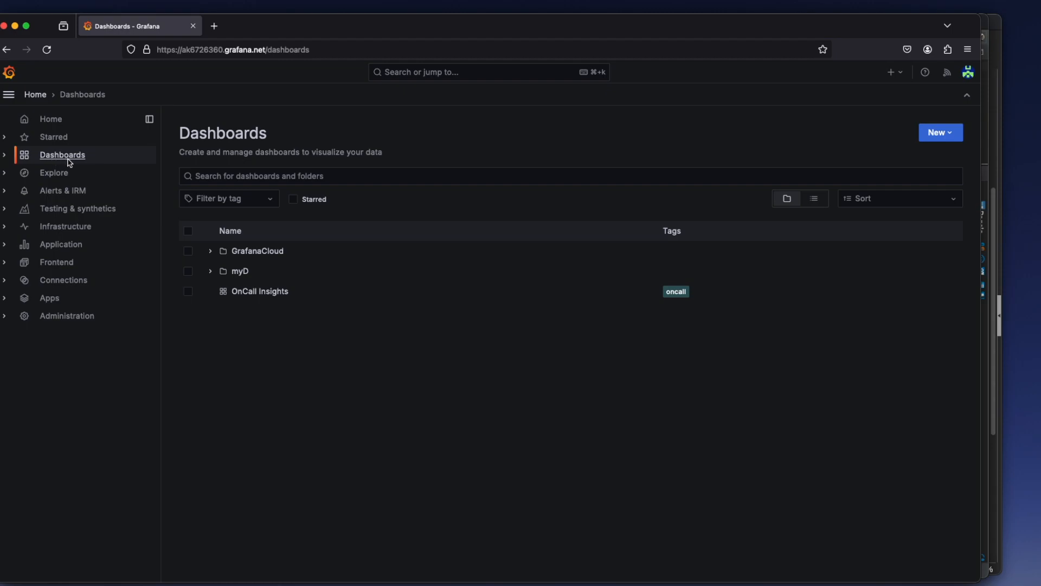
click(939, 132)
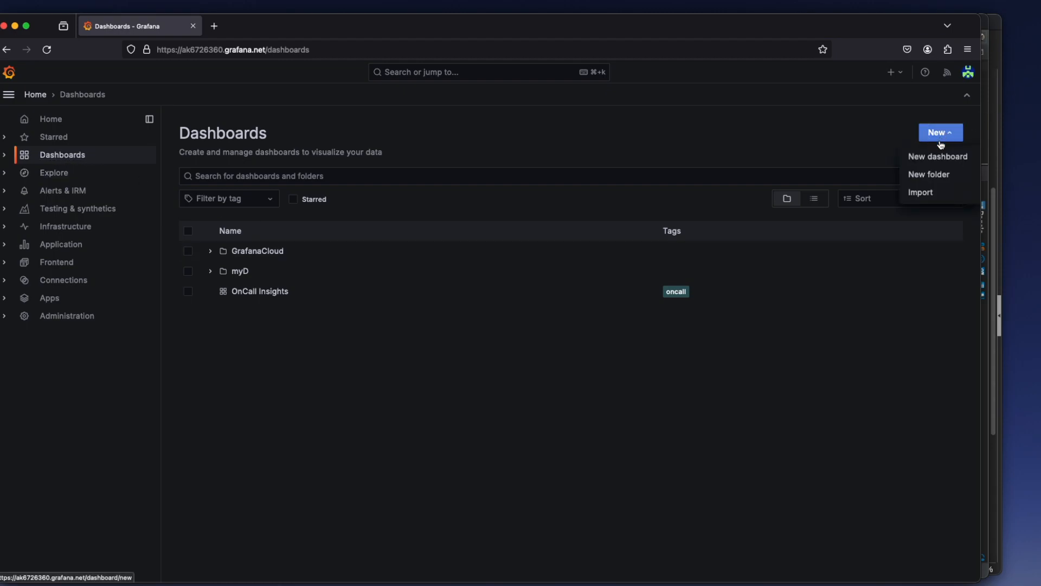
click(931, 163)
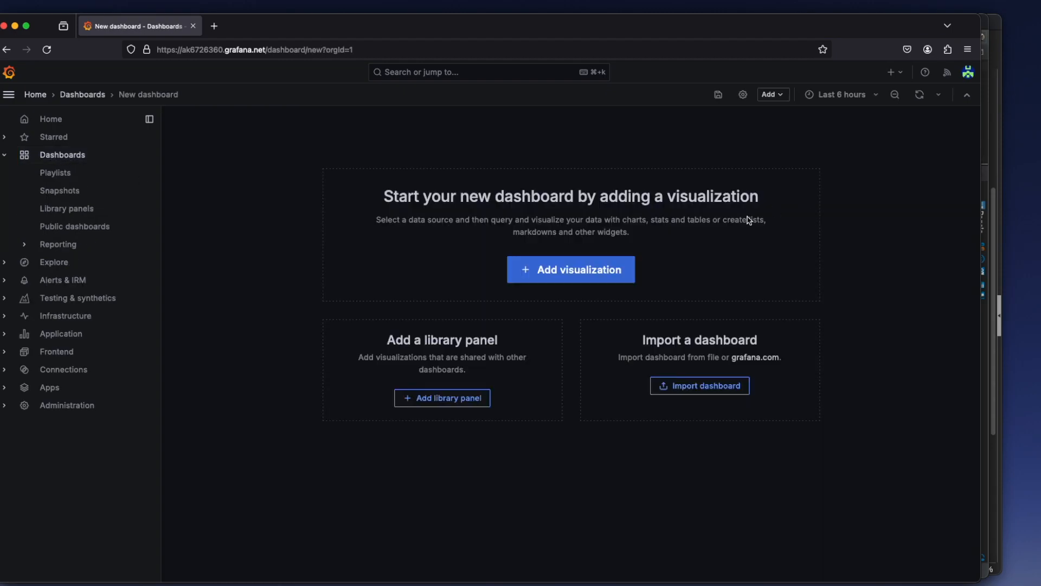
click(587, 275)
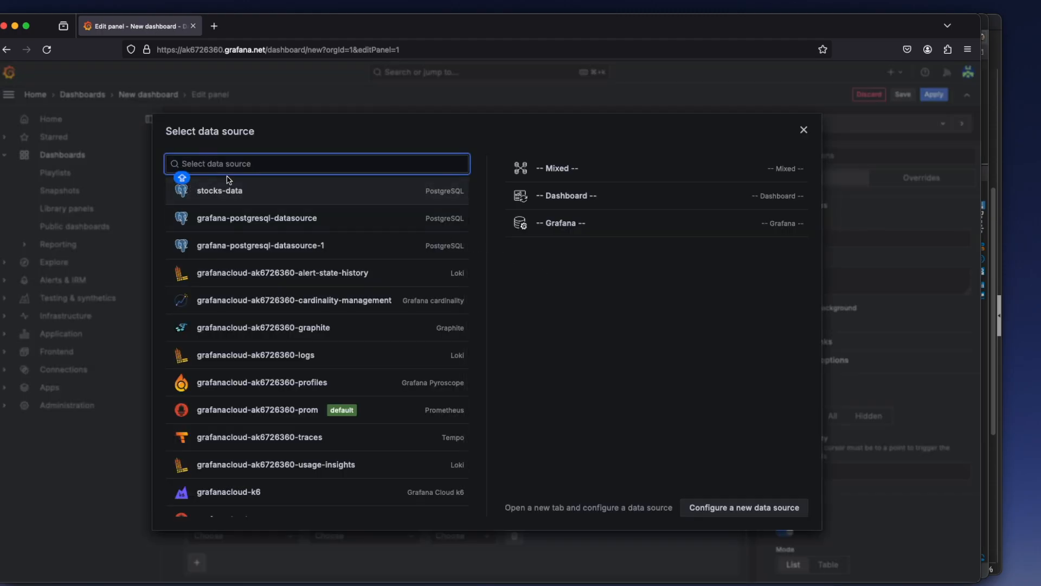
click(277, 195)
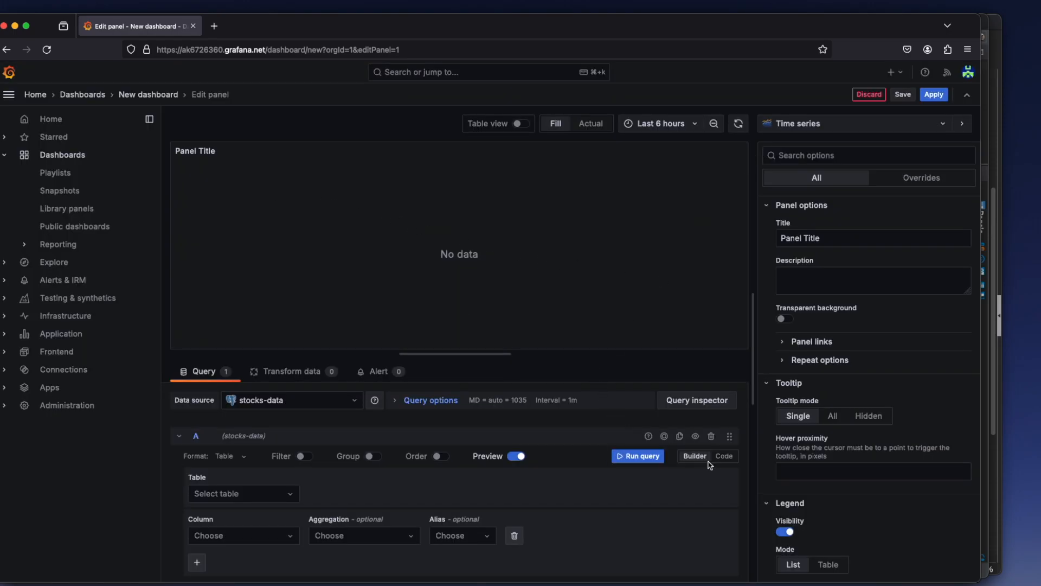
Run the raw SQL query SELECT * FROM PUBLIC.STOCKS LIMIT 10; for the panel and zoom the chart to its data
click(724, 455)
text(SELECT * FROM P)
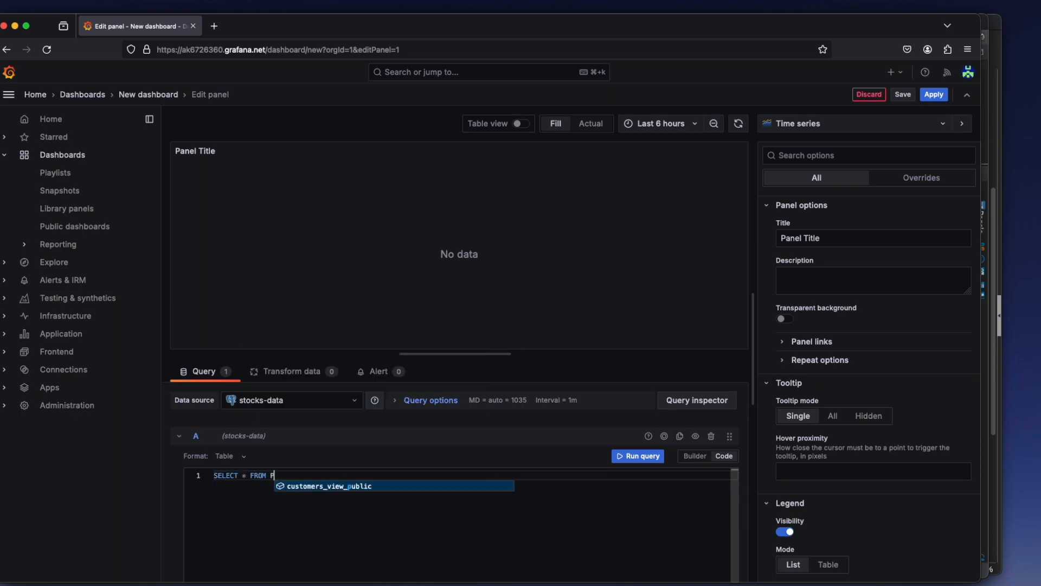
text(UBLIC.STOCKS LIMIT 10;)
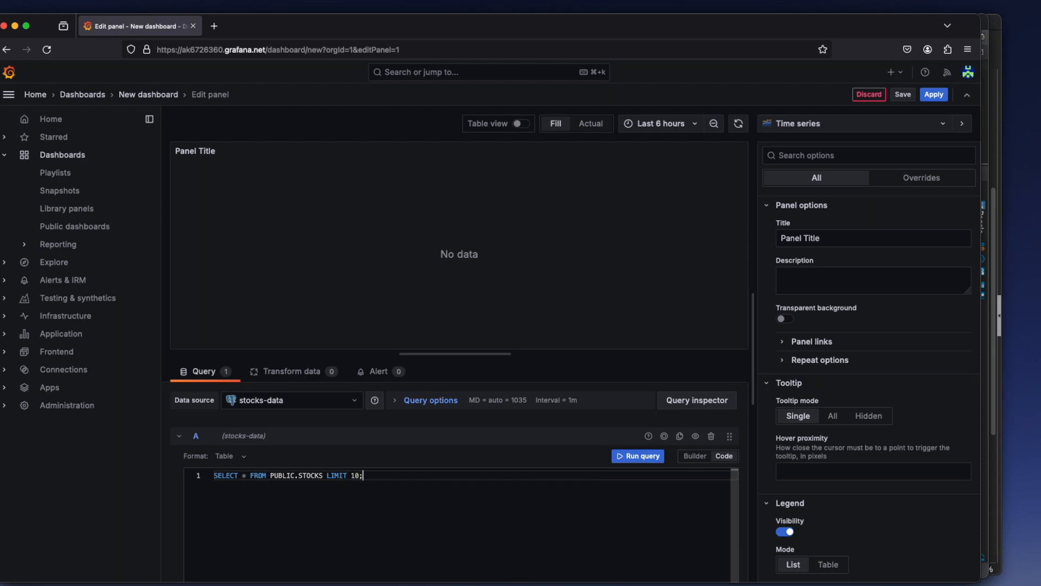
click(639, 456)
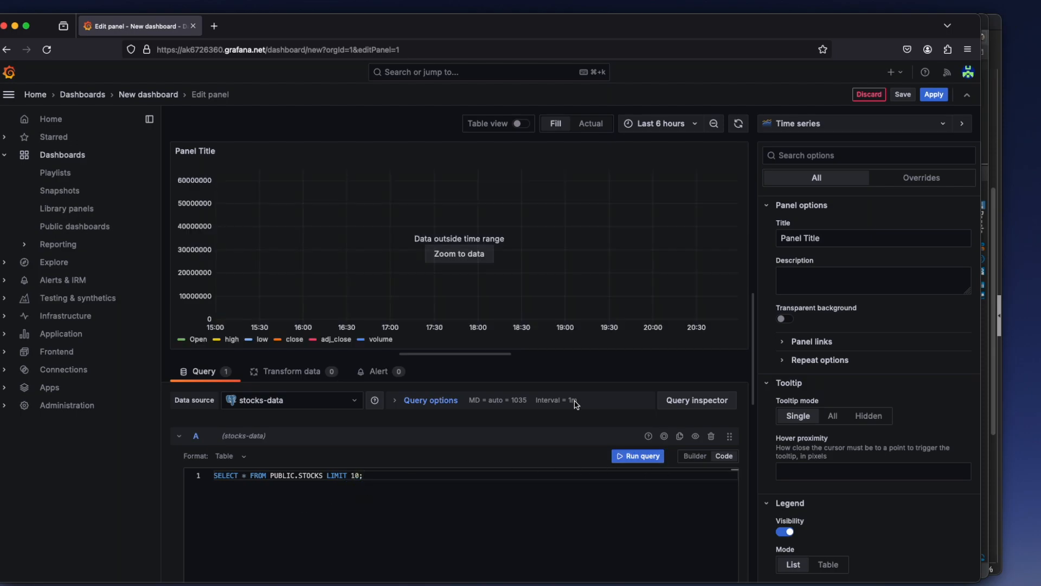
click(456, 262)
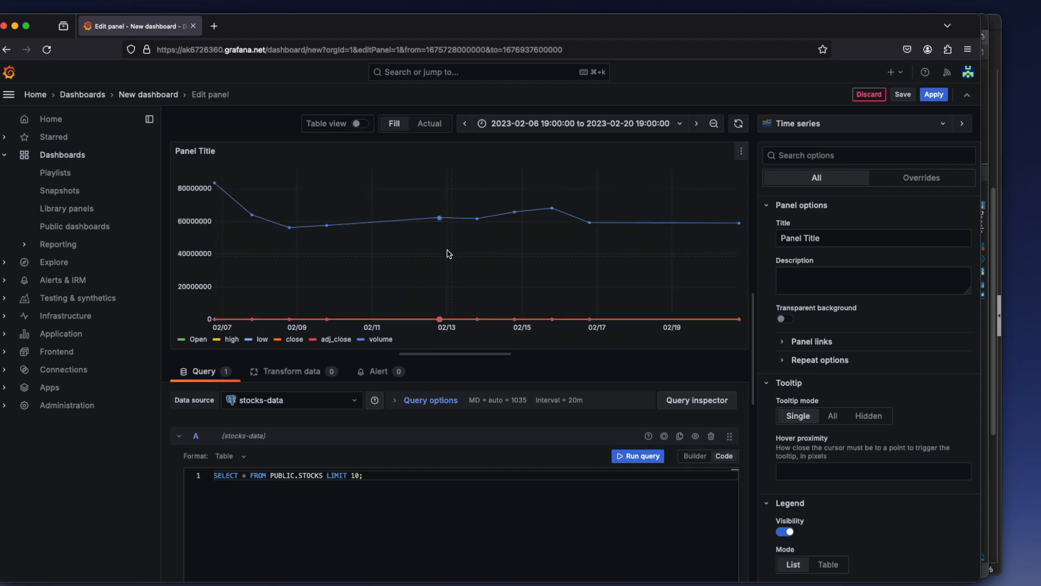
Show the panel's query result as a table and look through its rows and columns
click(355, 124)
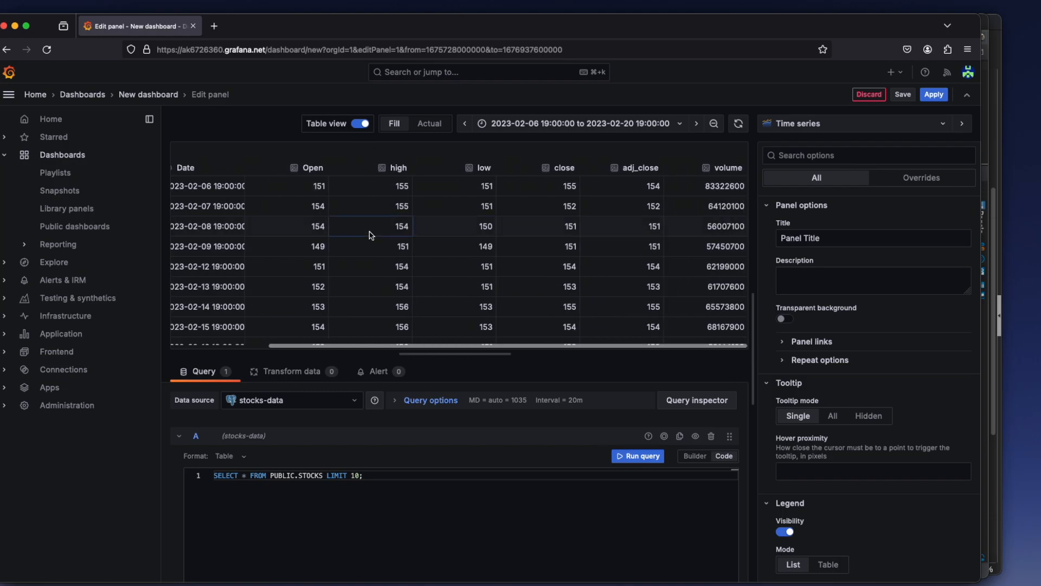
scroll(369, 233, left, 3)
scroll(371, 234, down, 2)
scroll(371, 234, up, 2)
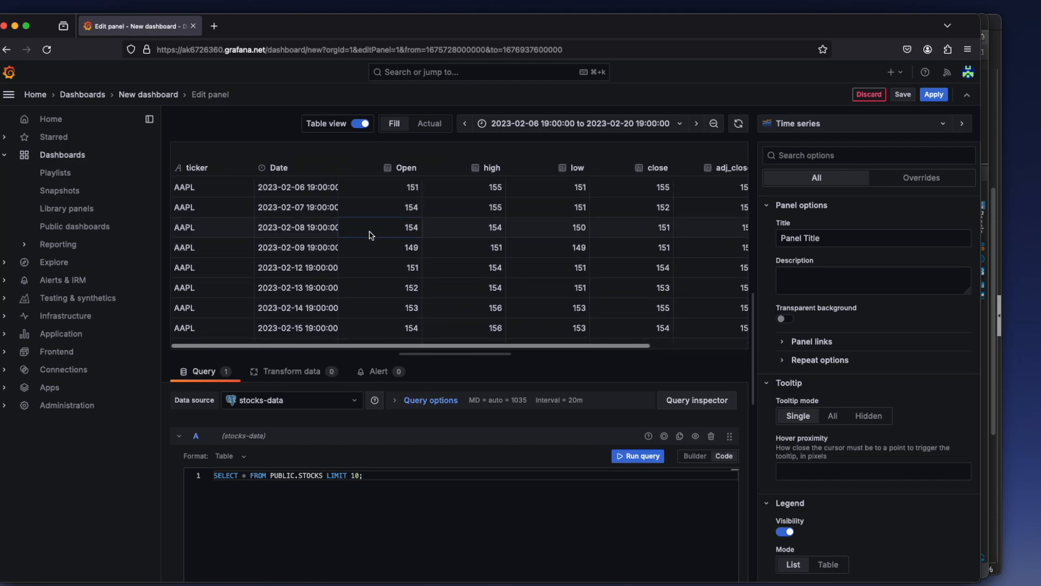
Clear the panel's existing SQL query and check the stocks table's column names in DBeaver before returning to Grafana
drag(384, 475, 211, 483)
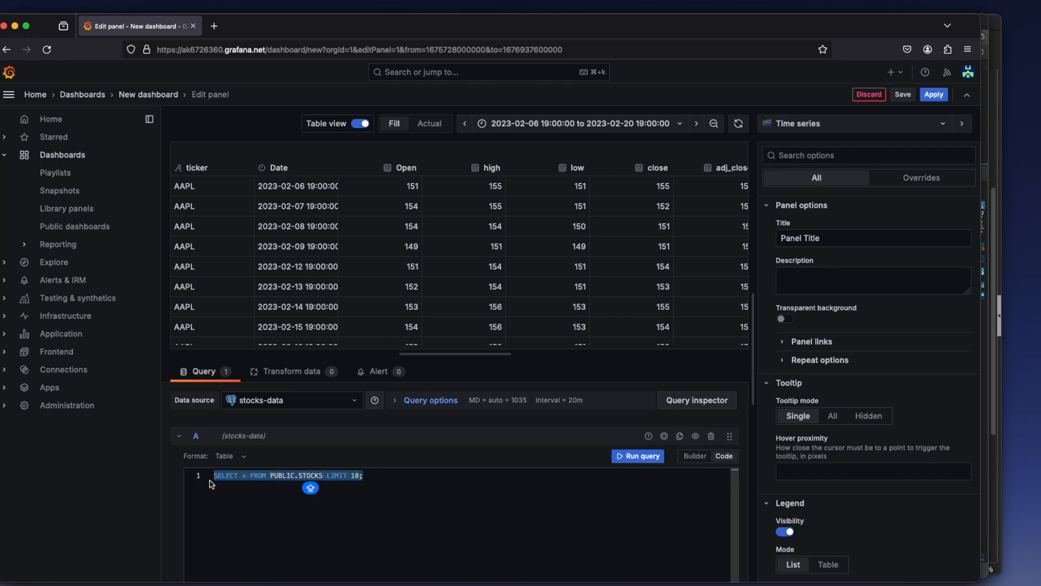
key(BackSpace)
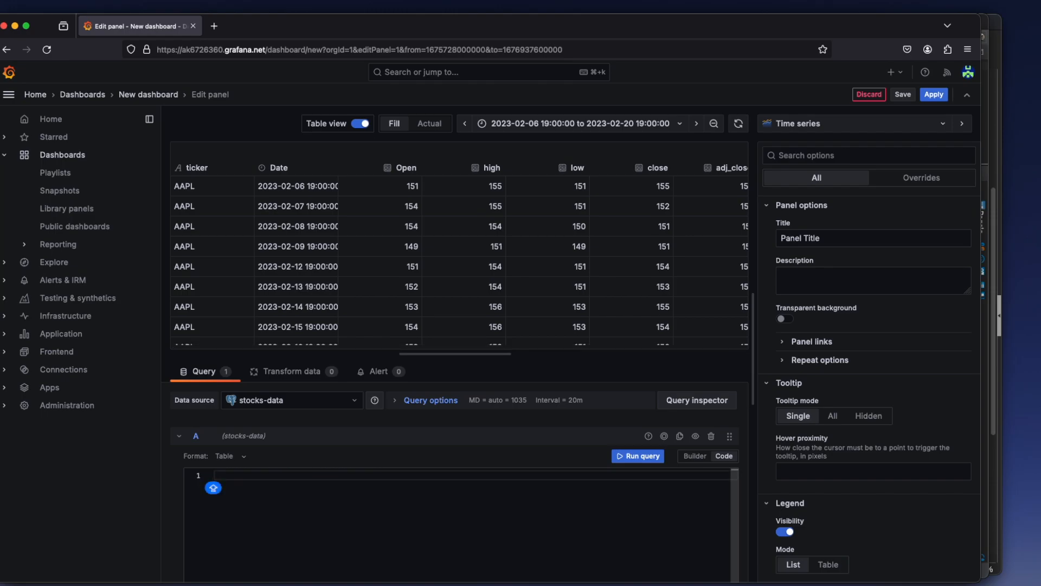
key(super+Tab)
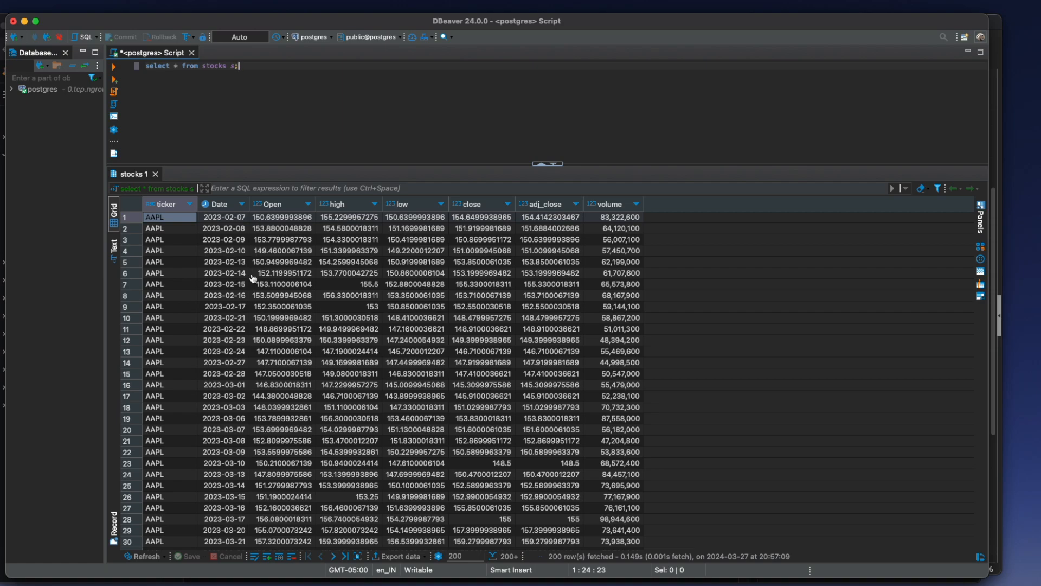
key(super+Tab)
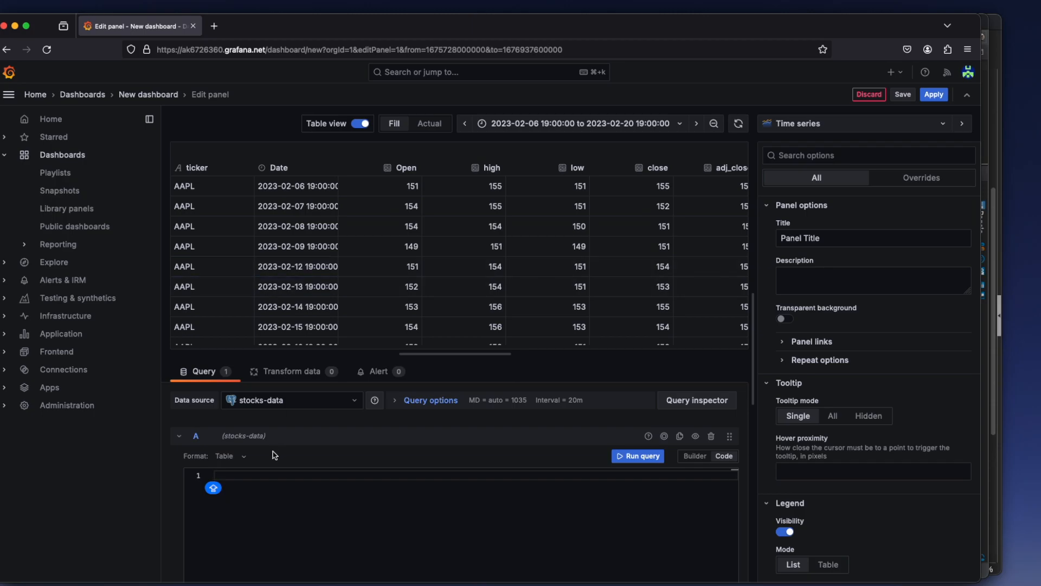
click(242, 479)
text(SELECT)
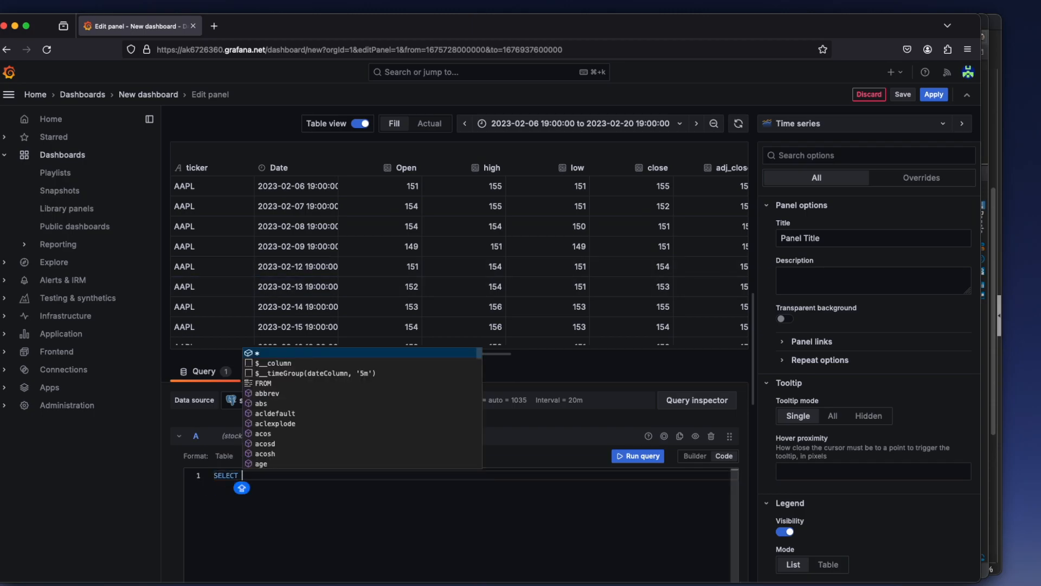
key(Escape)
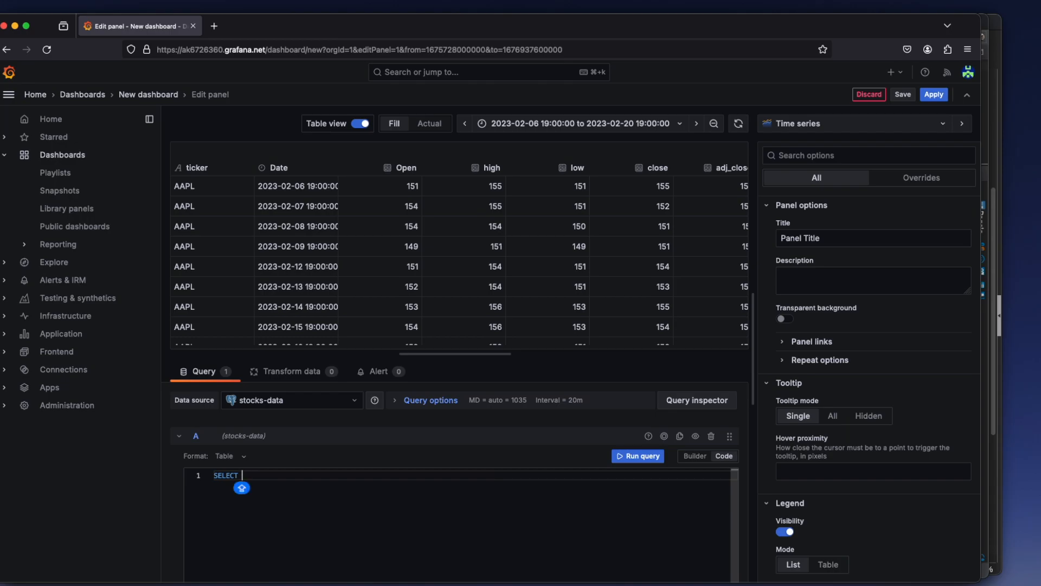
text(TIC)
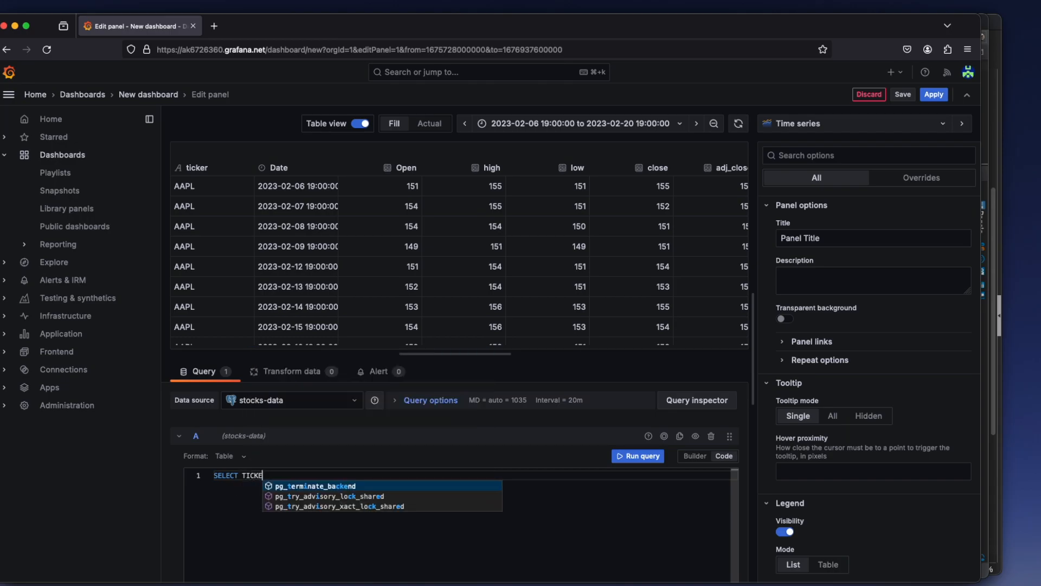
text(KER,)
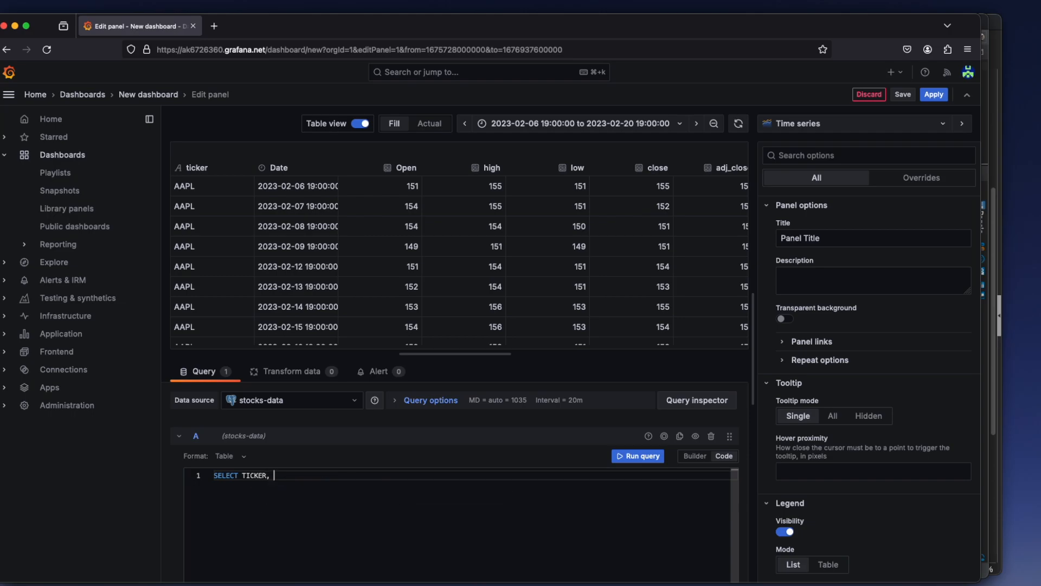
text( "DATE", ")
key(super+a)
text(SE)
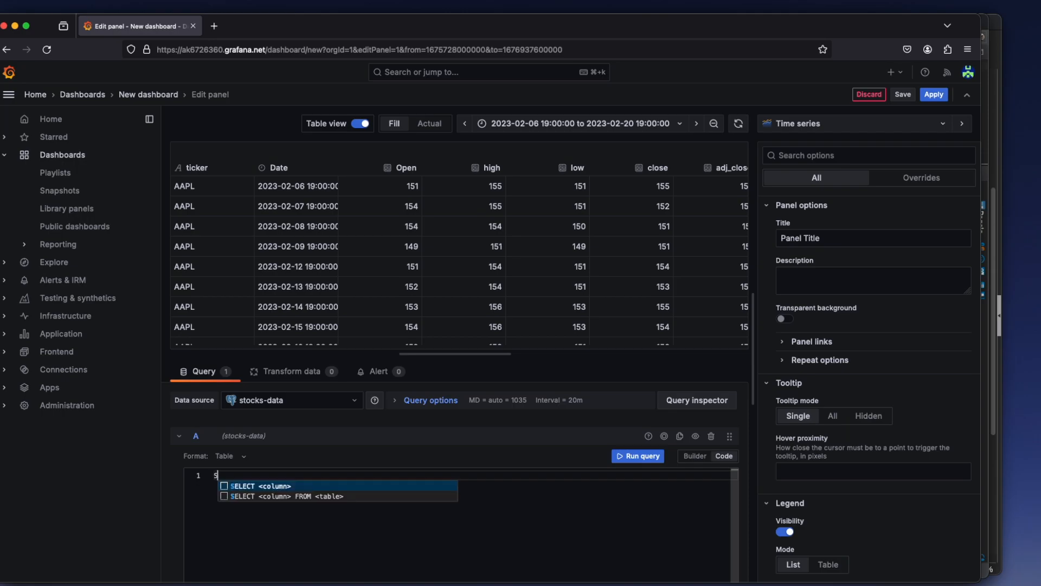
key(BackSpace)
key(BackSpace)
Begin the panel's SQL query with select ticker, "Date", "Open", matching the column names' letter case
text(select )
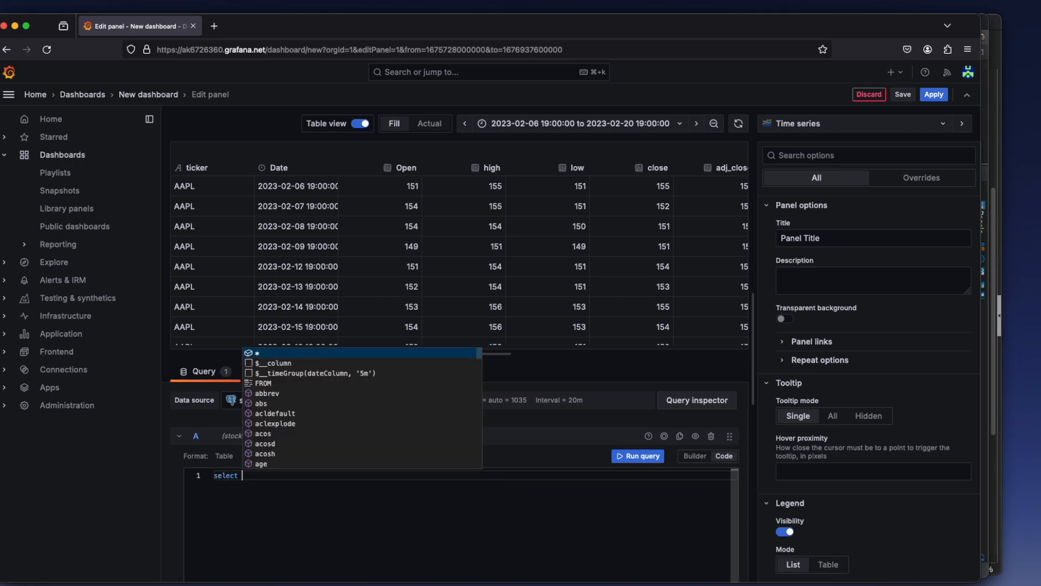
text(tic)
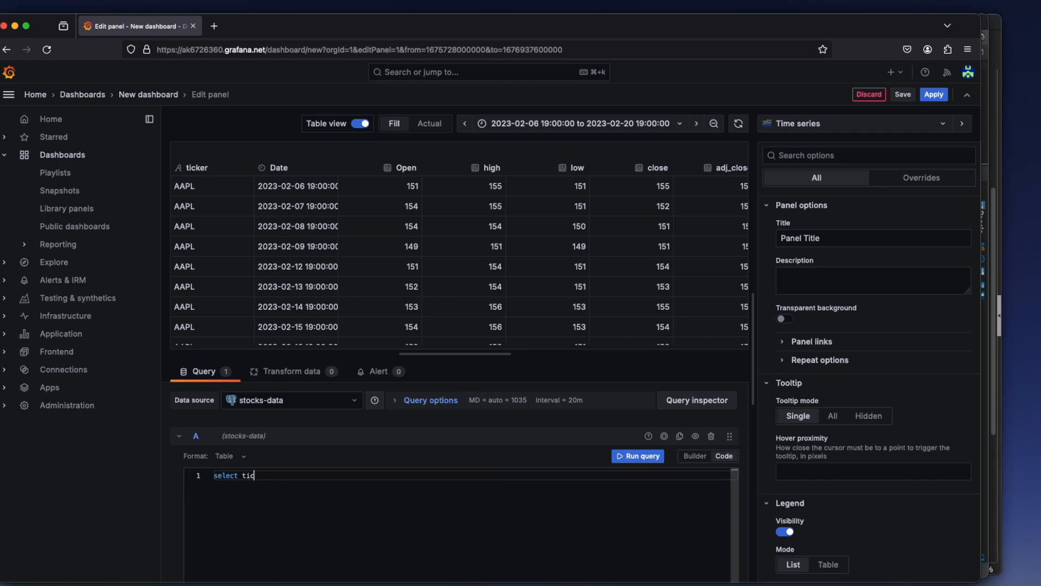
text(jeke)
text(t)
text(r, )
text("date)
key(Left)
key(BackSpace)
text(D)
text(Open")
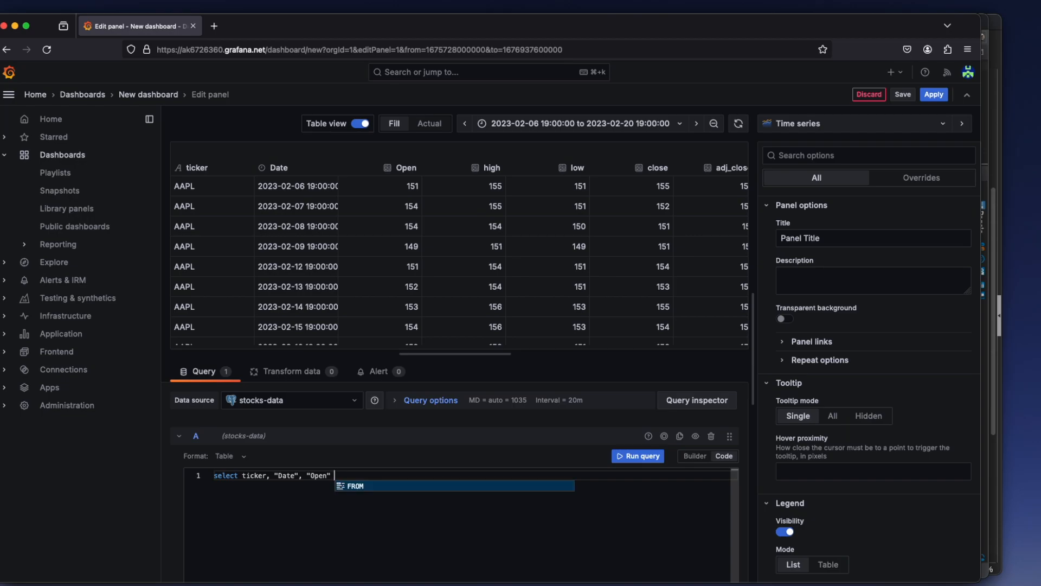
Add the FROM clause to the query with public.stocks as the table on the second line
key(Return)
key(Return)
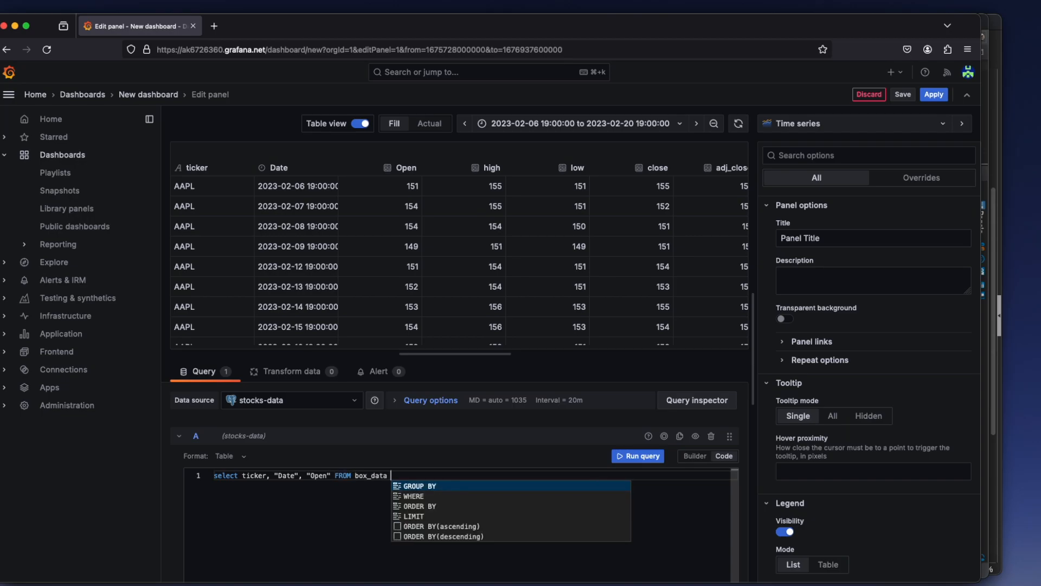
key(BackSpace)
key(BackSpace)
key(BackSpace)
key(BackSpace)
key(BackSpace)
key(BackSpace)
key(BackSpace)
key(BackSpace)
key(BackSpace)
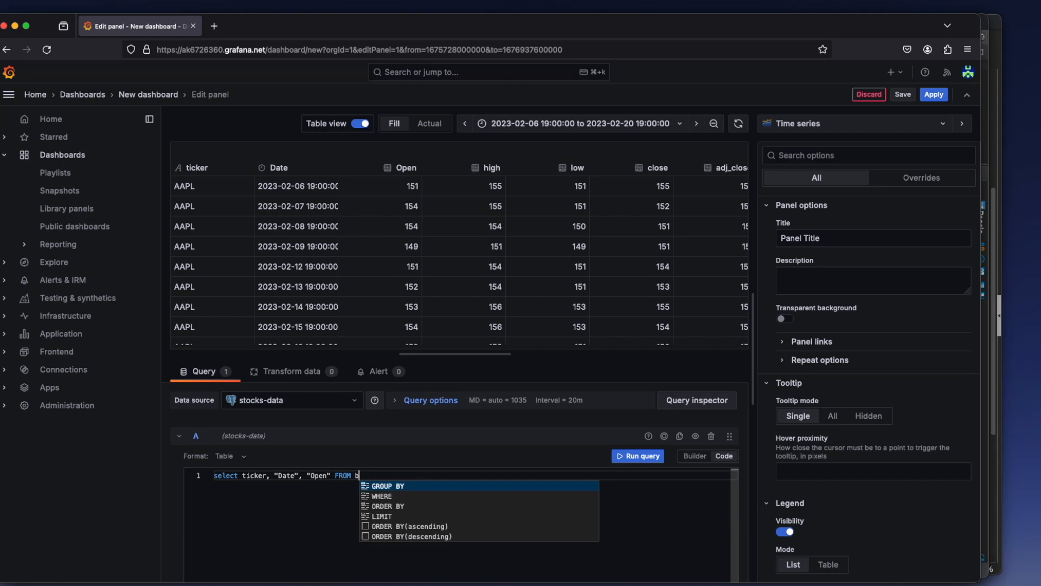
key(Return)
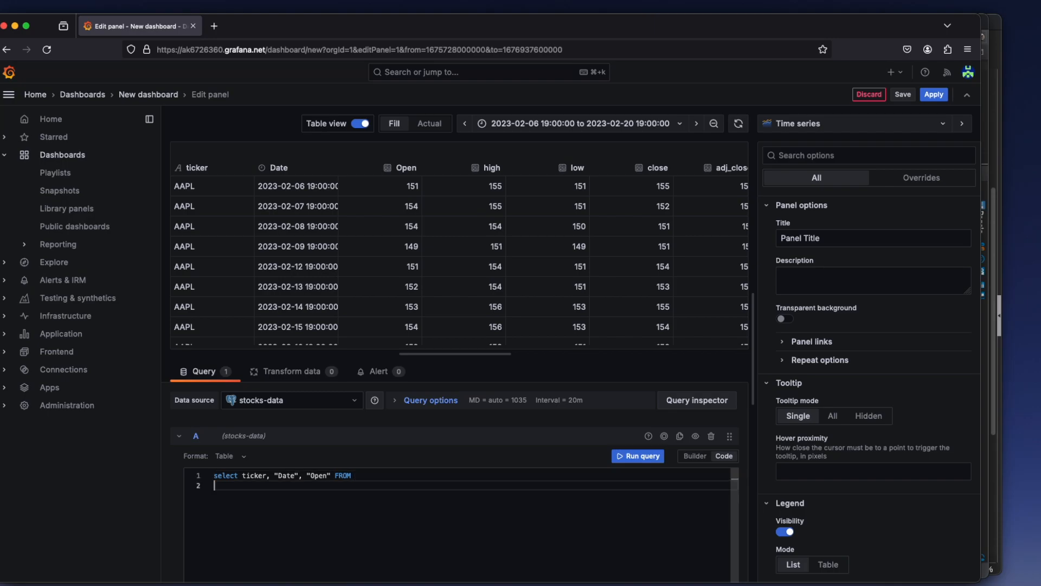
text(publi)
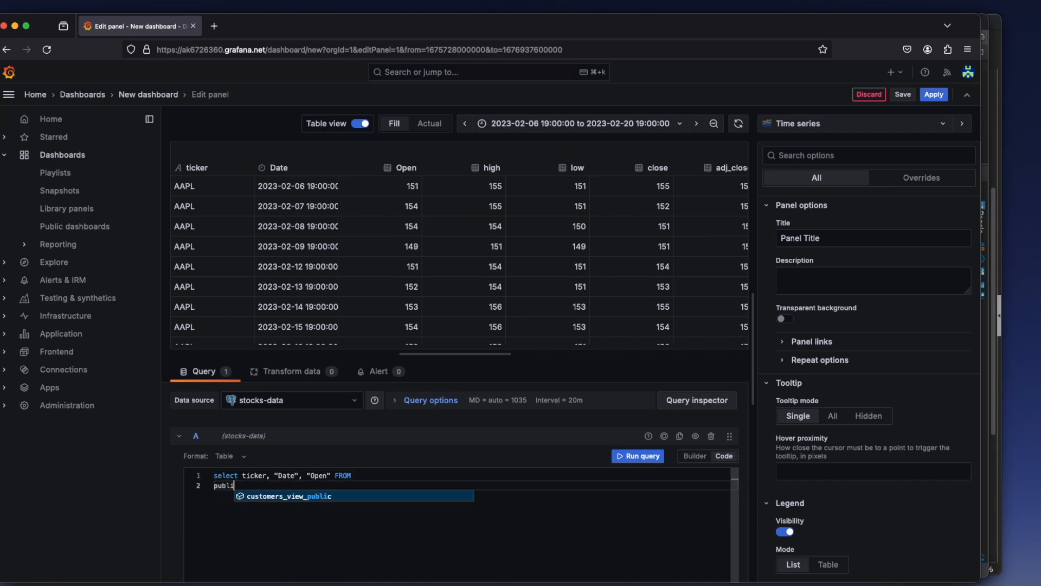
text(c.stocks)
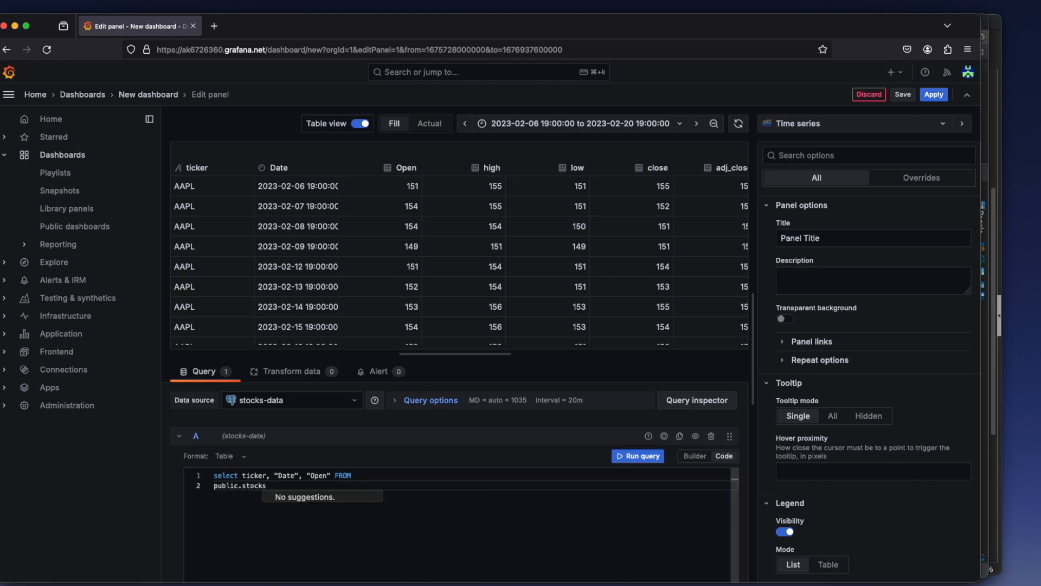
Filter the query on a dashboard variable with the clause where ticker = '$stock'
key(Return)
text(where)
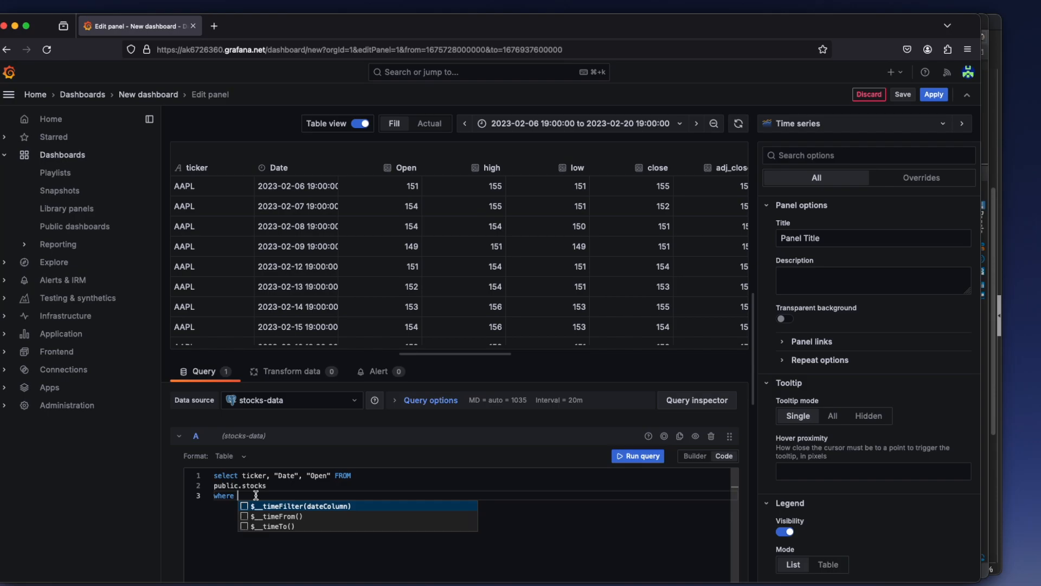
text(tick)
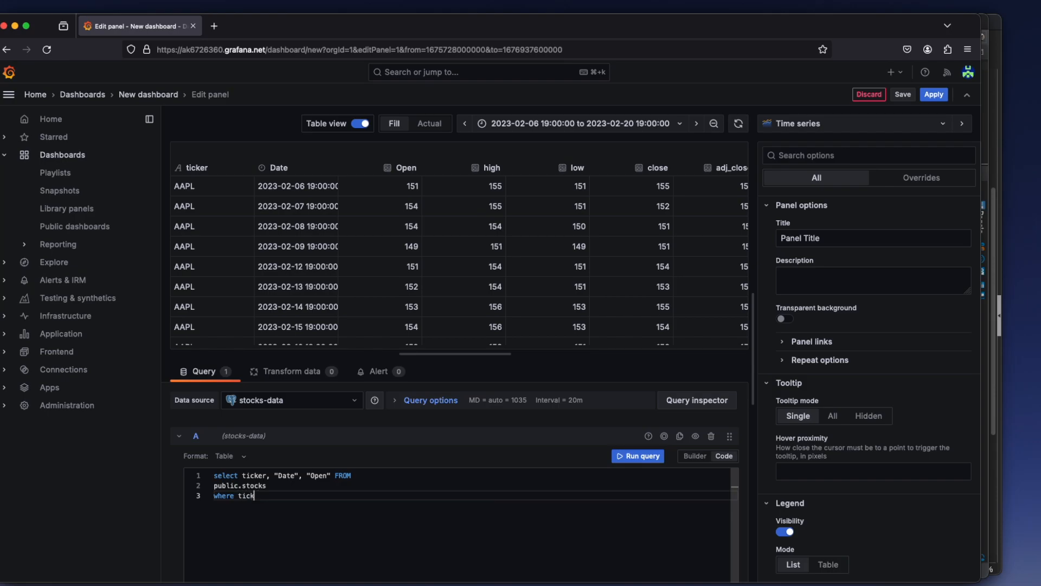
text(er =)
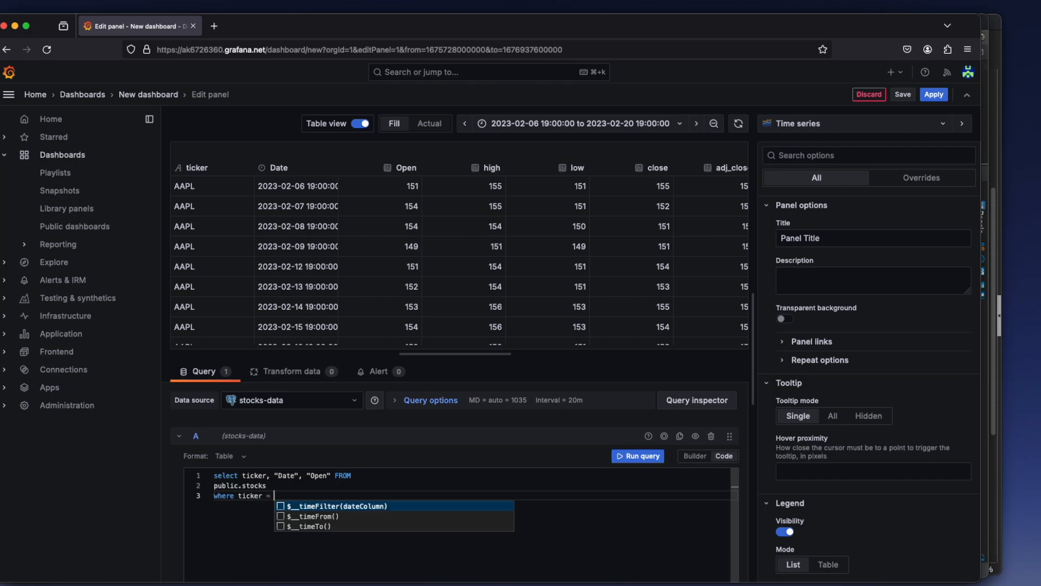
key(Escape)
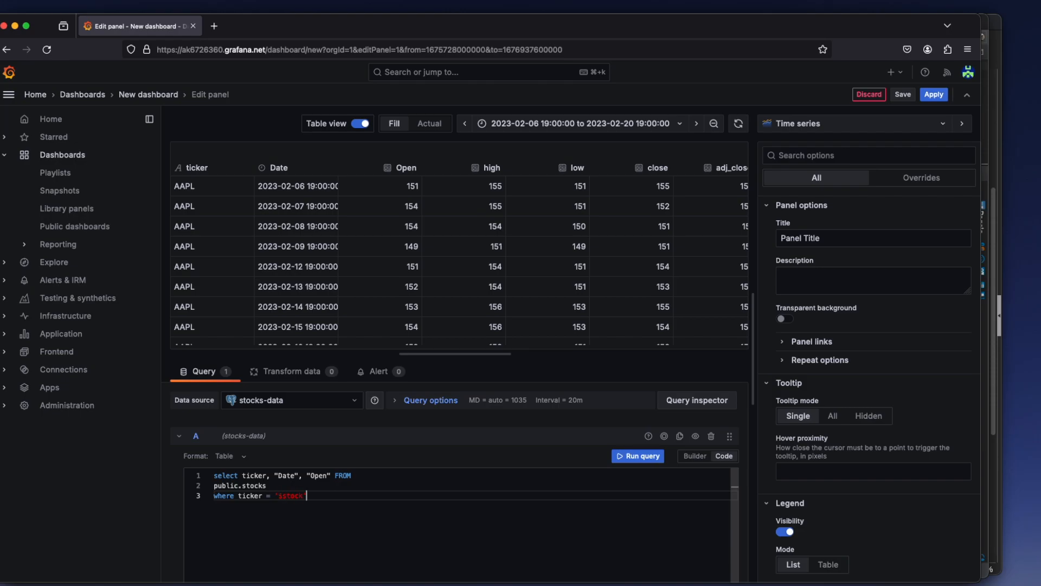
End the query with the clause group by ticker, "Date", "open"
key(Return)
text(group )
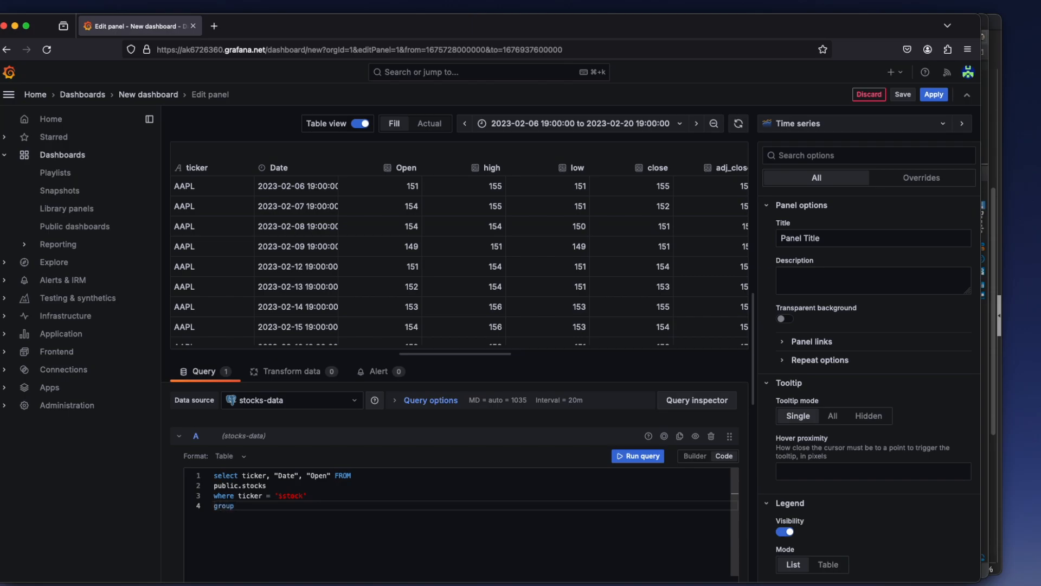
text(by ticker "Date",)
key(Right)
text(open)
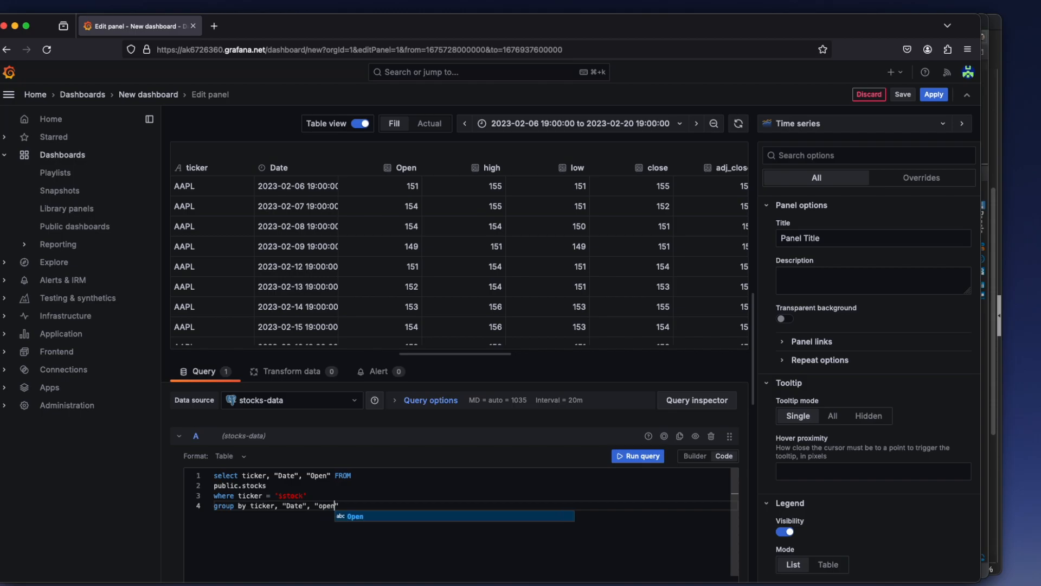
key(Right)
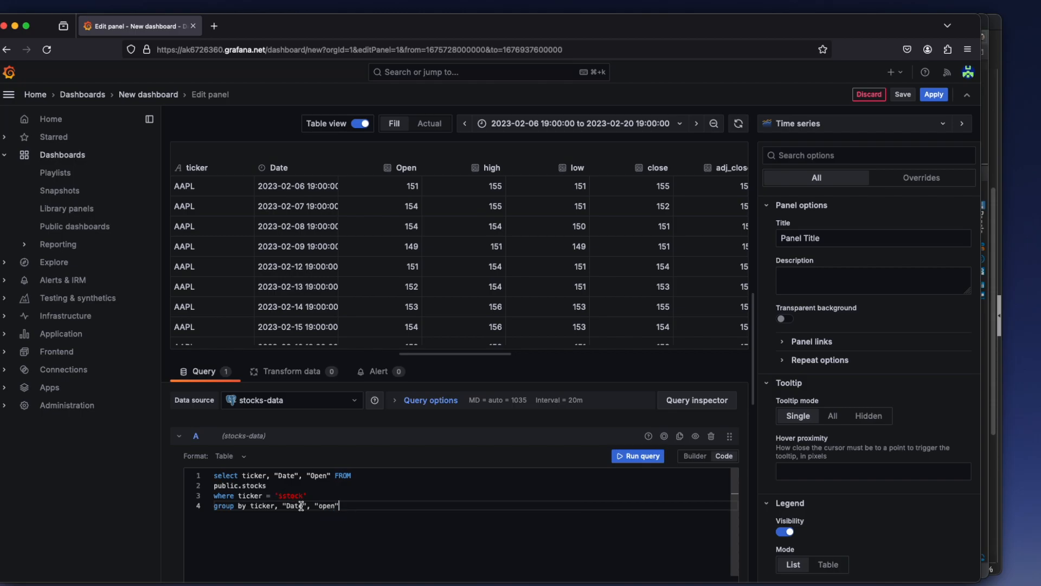
Leave the panel editor and open the variables section of the new dashboard's settings
drag(278, 497, 305, 496)
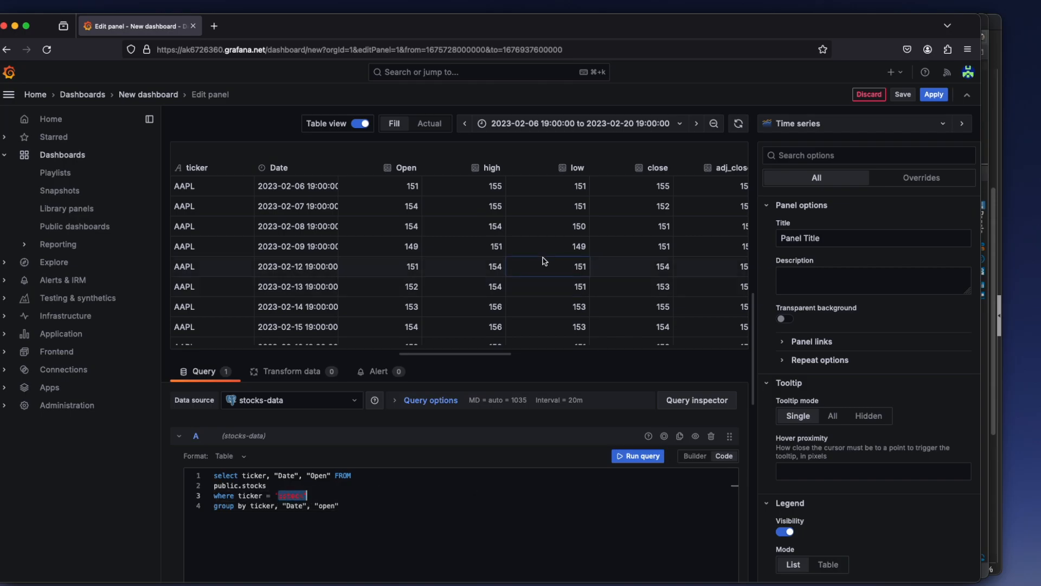
scroll(228, 146, left, 5)
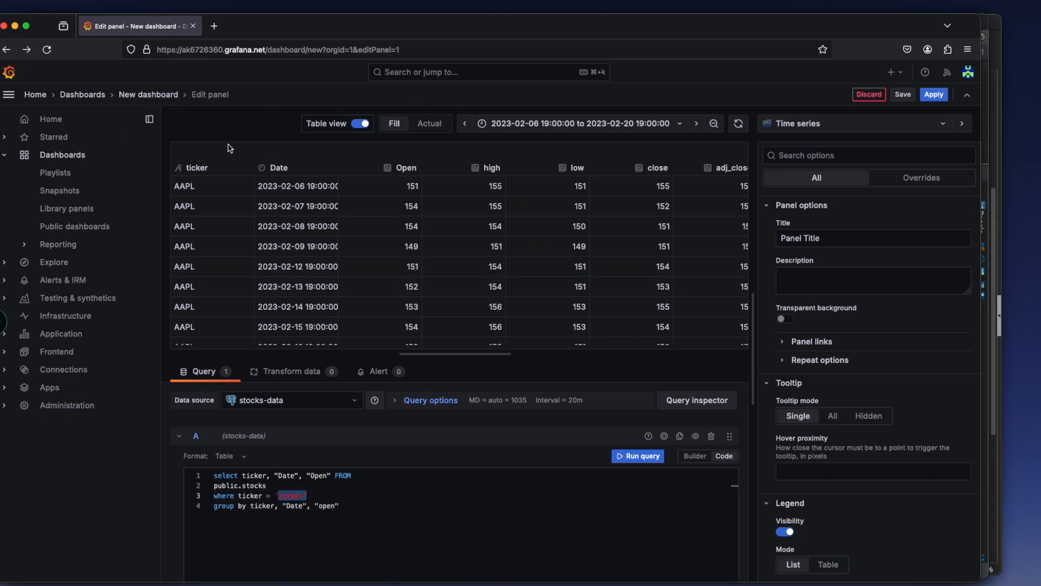
click(146, 94)
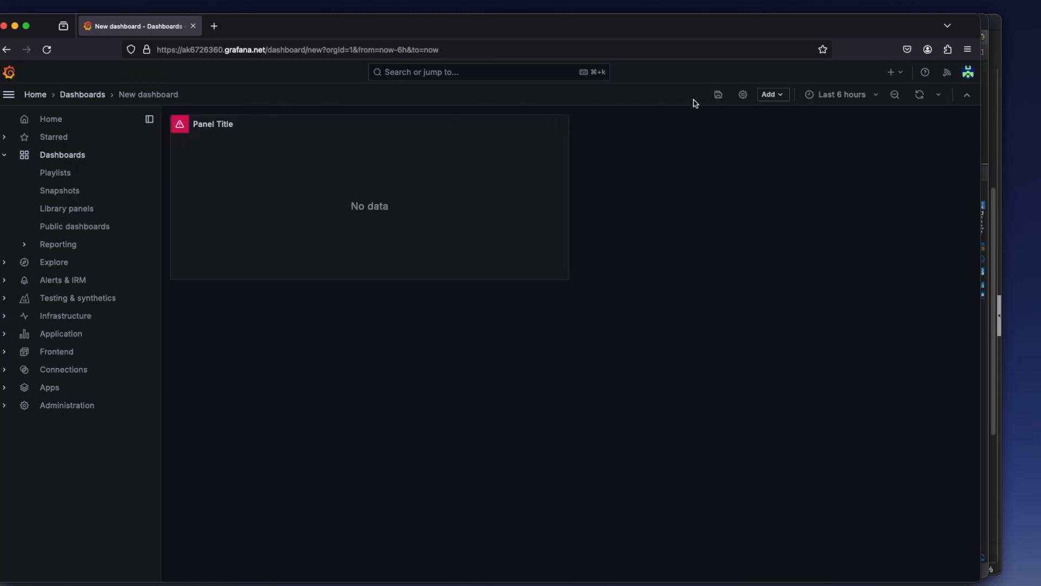
click(743, 94)
click(342, 166)
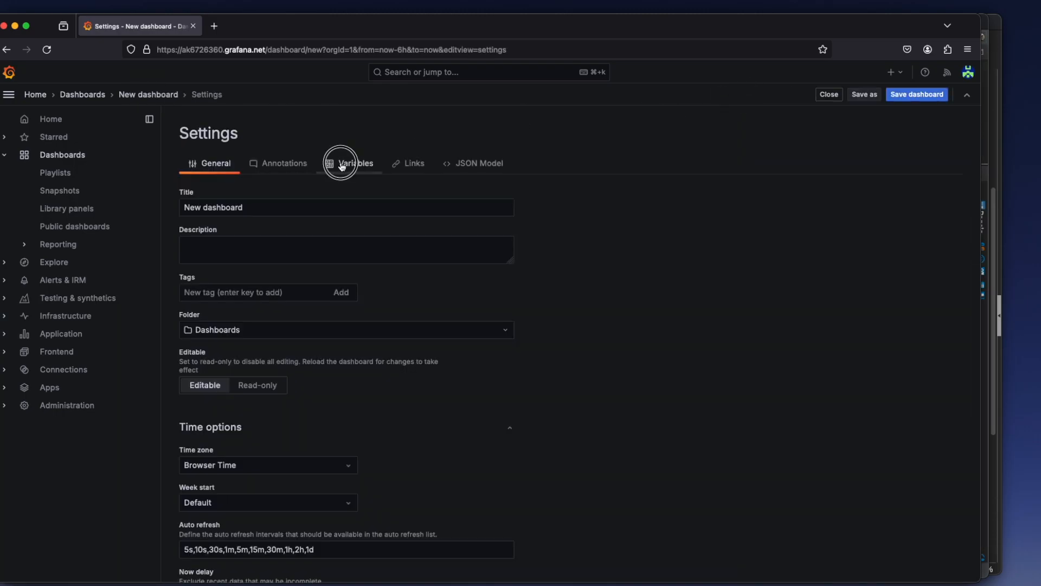
Add a dashboard variable of type Query and name it stock_name
click(549, 246)
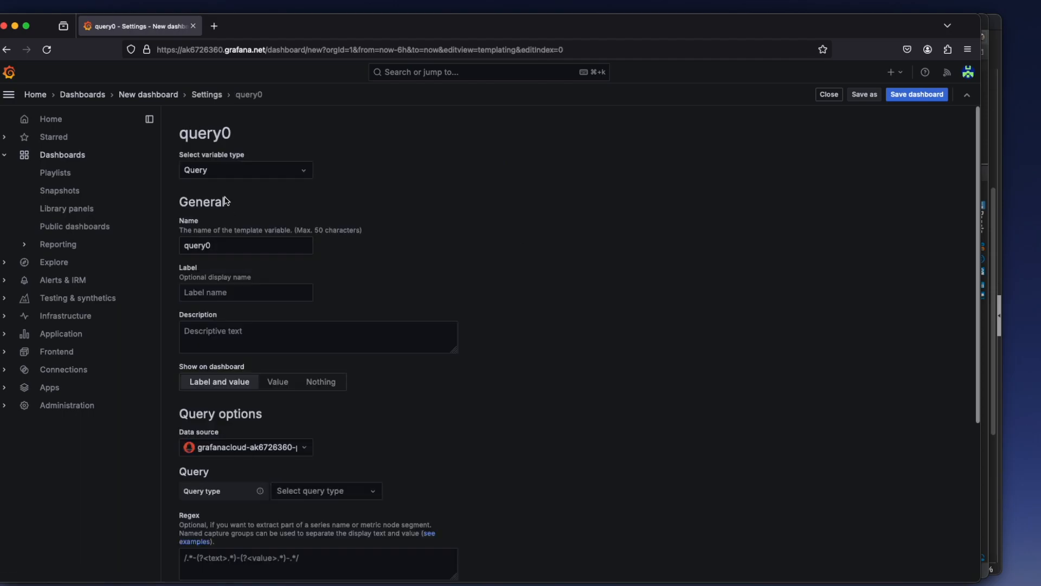
double_click(220, 246)
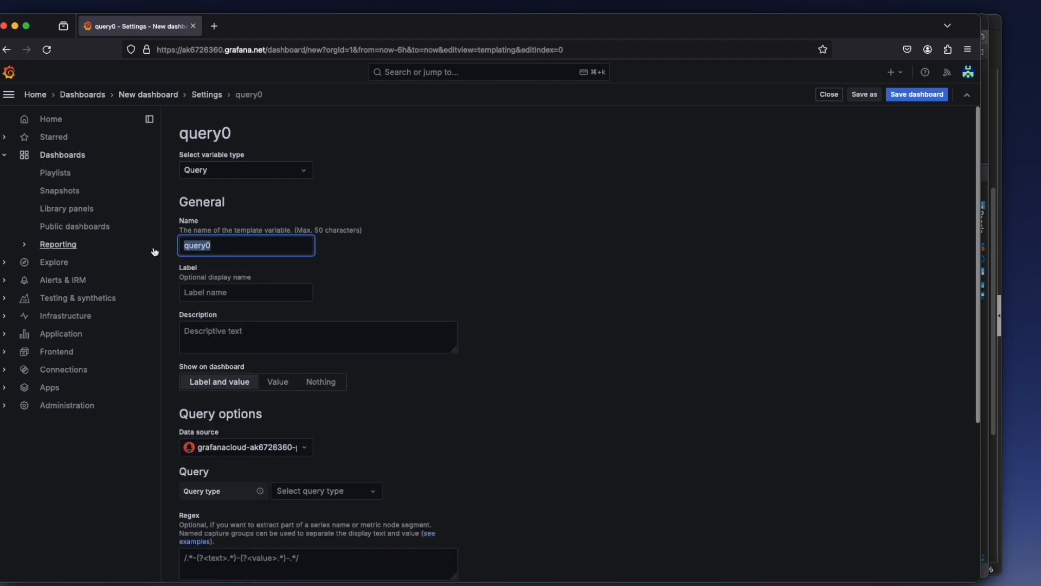
text(stock)
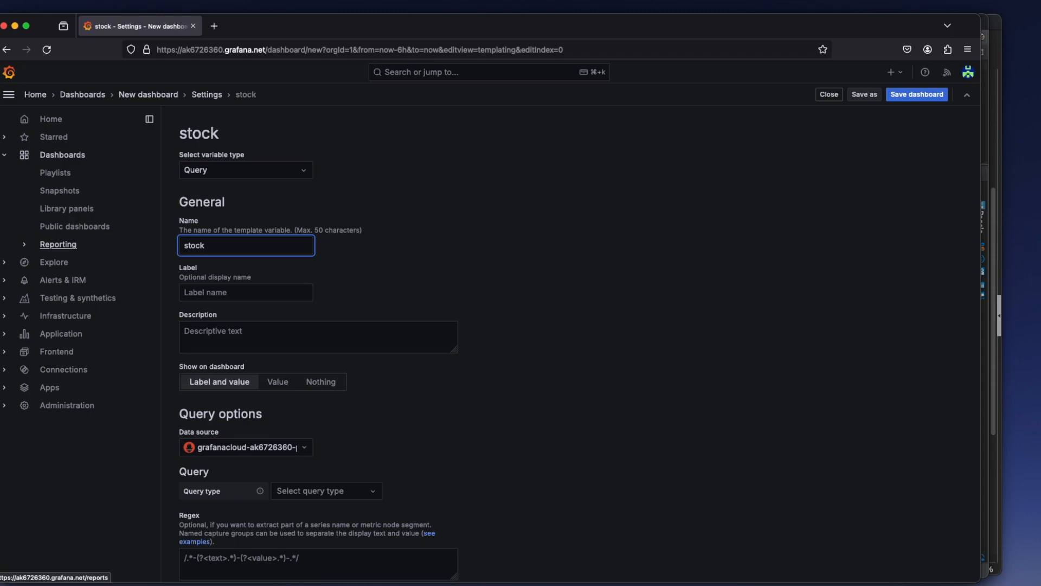
text(_name)
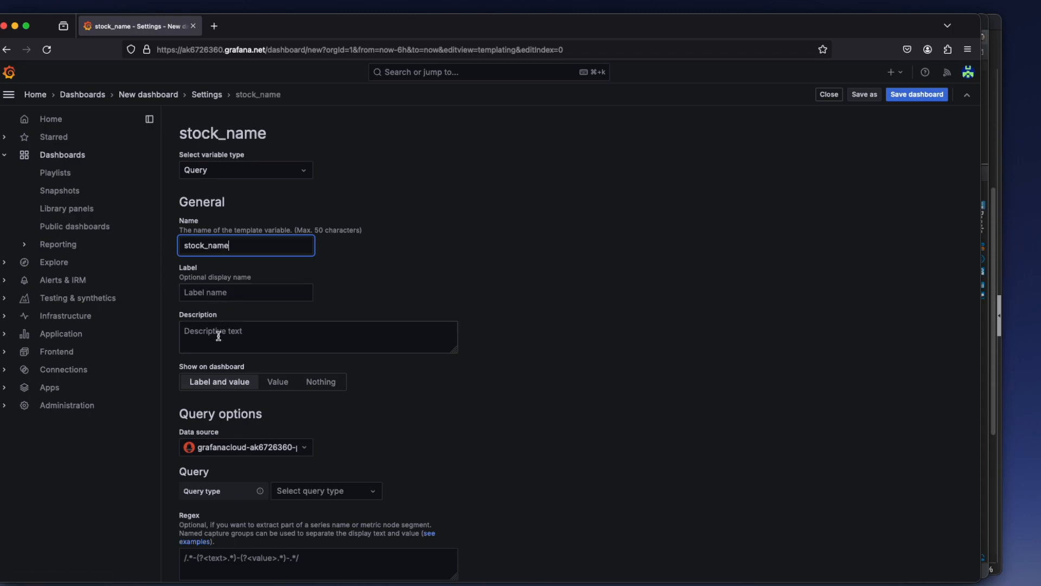
Set the variable's data source to stocks-data and open its query for editing
scroll(217, 334, down, 2)
click(236, 384)
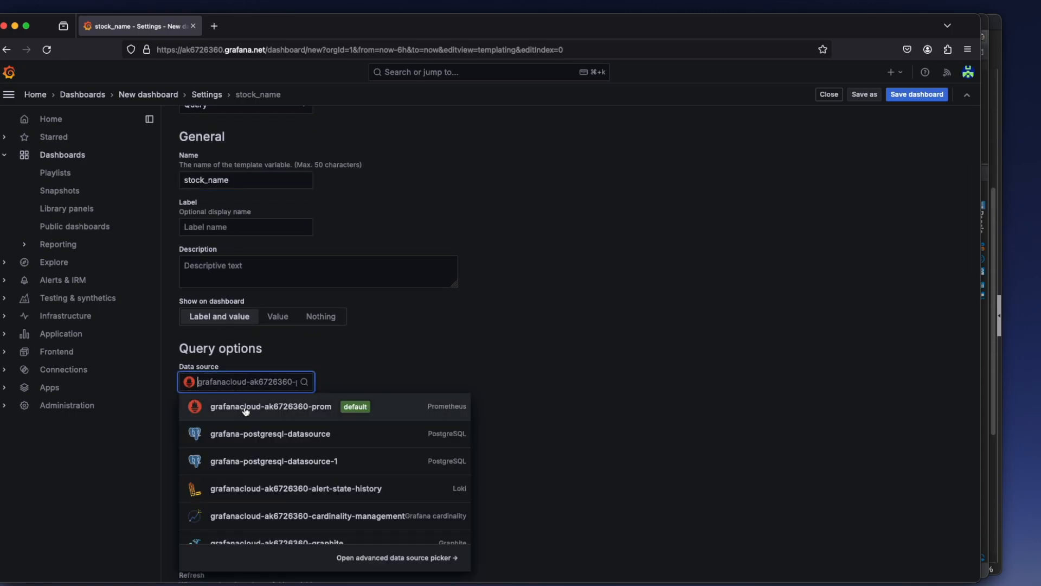
text(st)
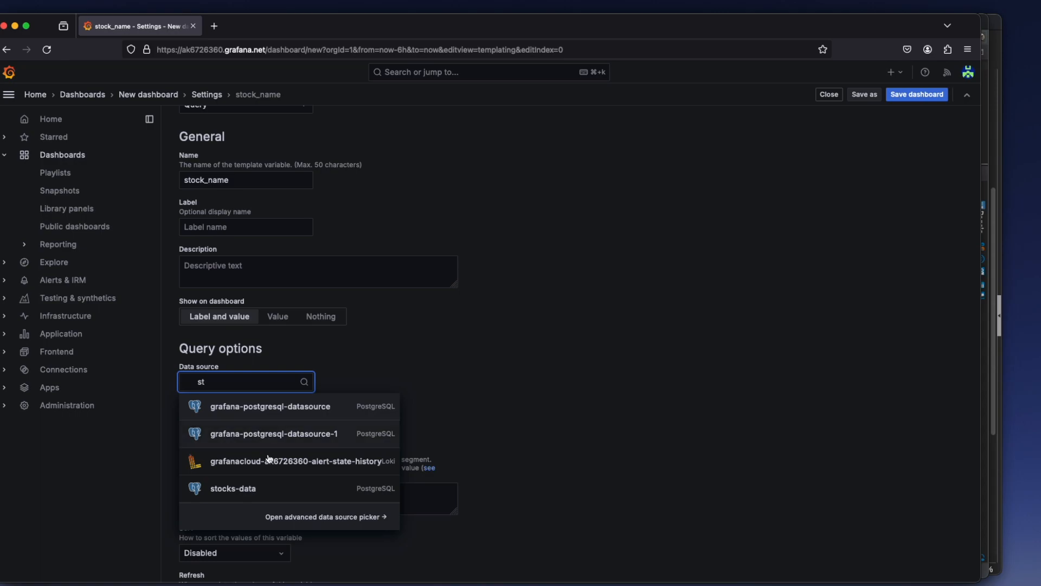
click(233, 488)
click(287, 428)
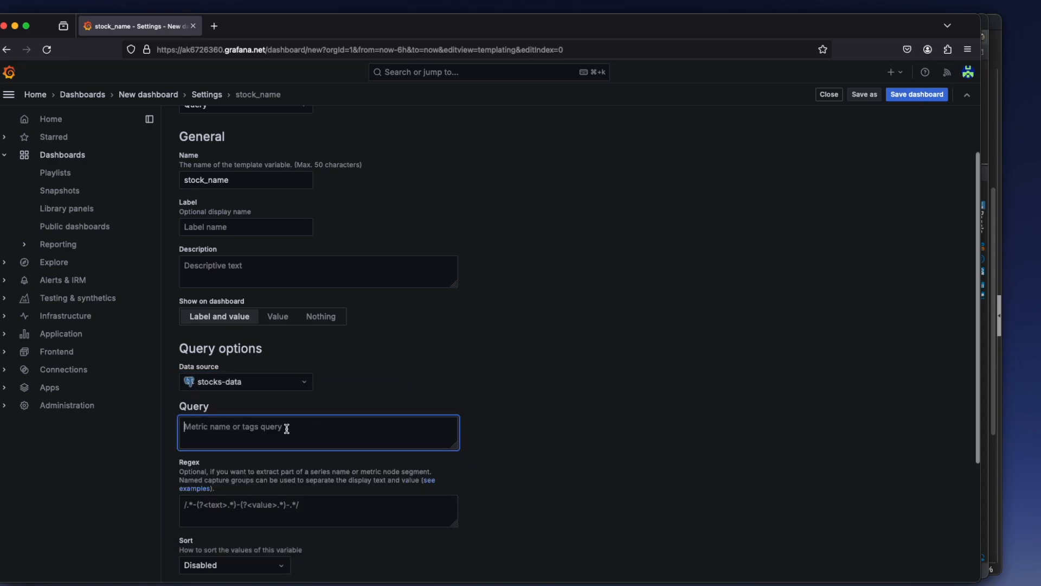
Enter the variable query select distinct(ticker) from public.stocks; and run it to preview the values
text(sle)
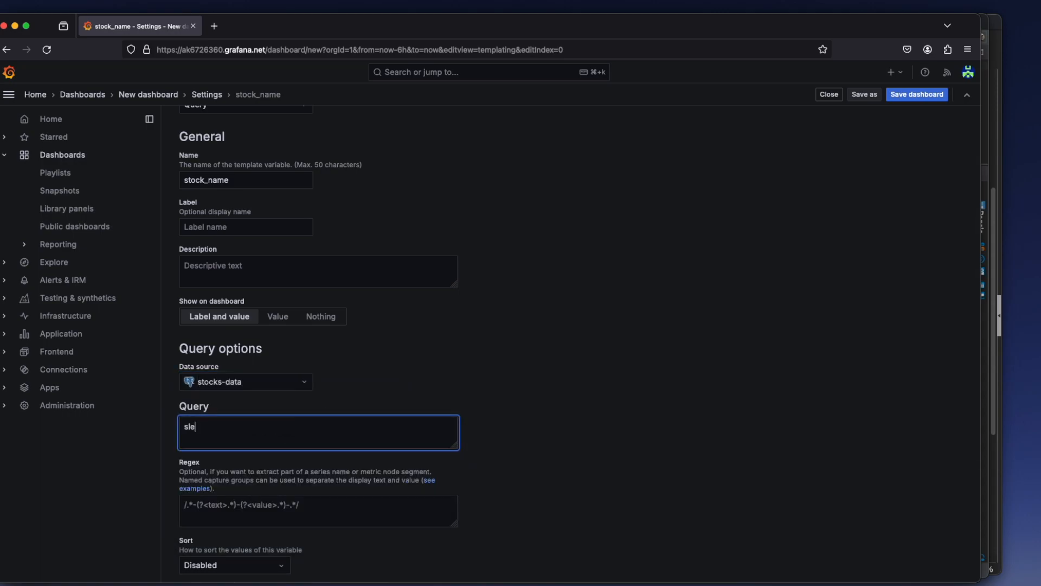
key(BackSpace)
text(select distinct(ticker) from public.stocks;)
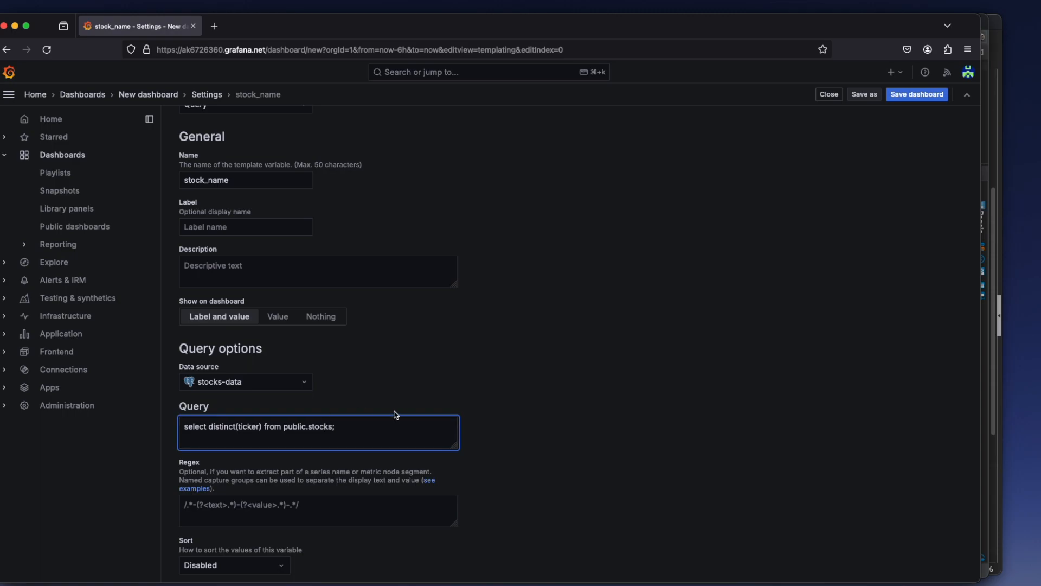
scroll(396, 415, down, 5)
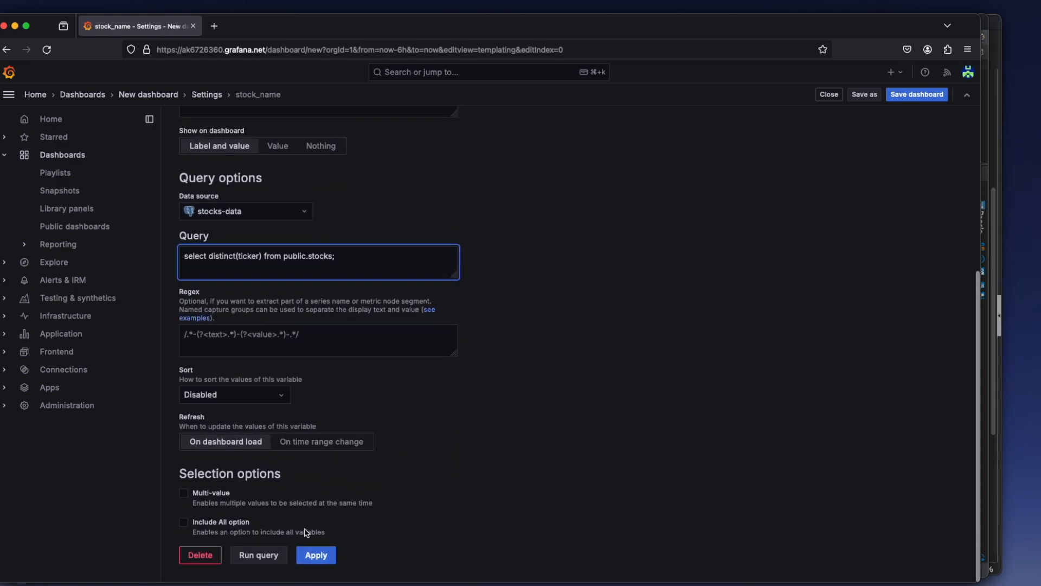
click(272, 555)
scroll(321, 496, down, 2)
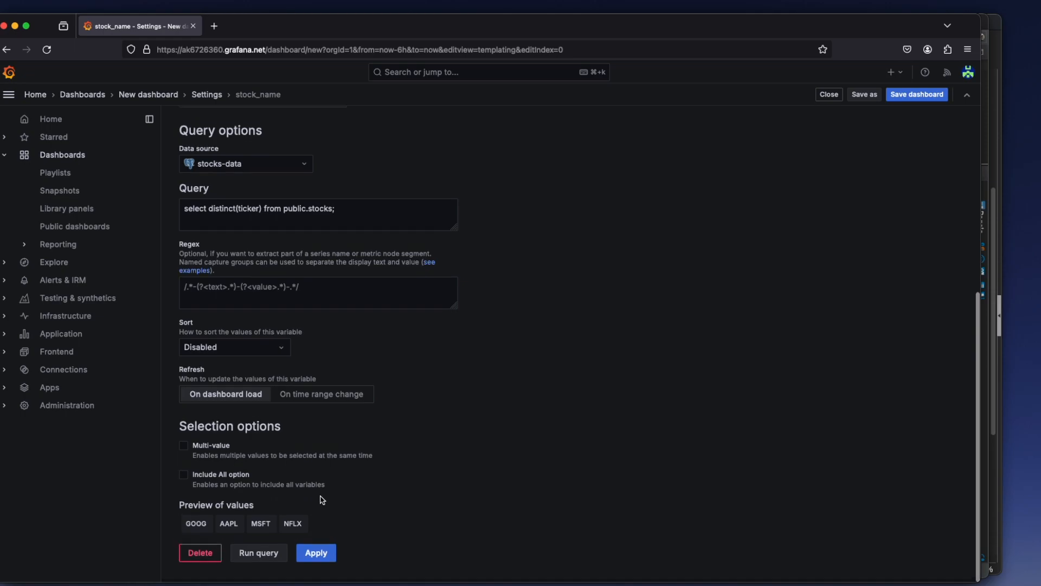
Check the previewed ticker values and apply the stock_name variable
drag(180, 508, 194, 509)
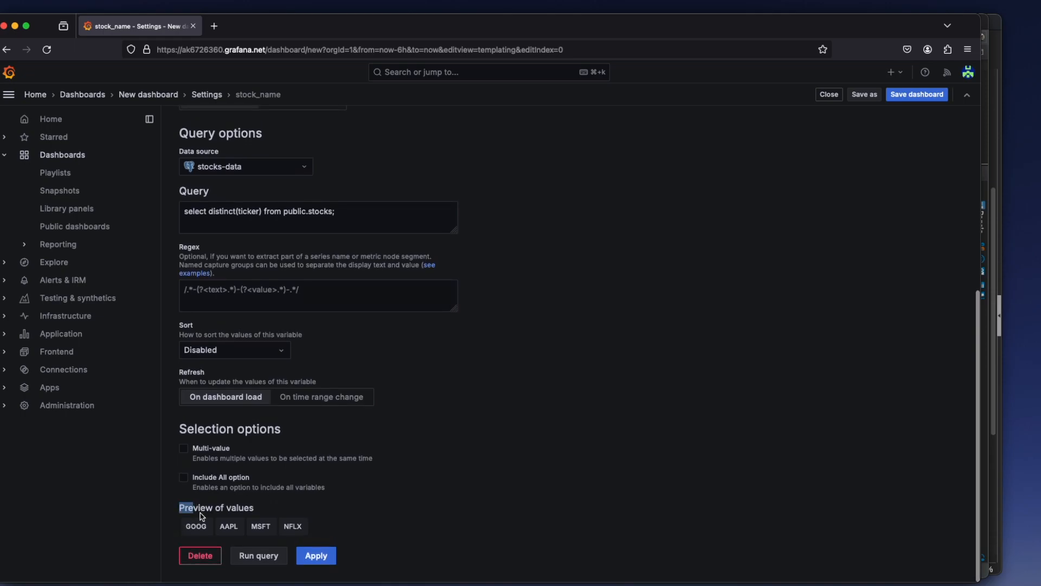
click(250, 492)
drag(318, 528, 263, 527)
click(317, 556)
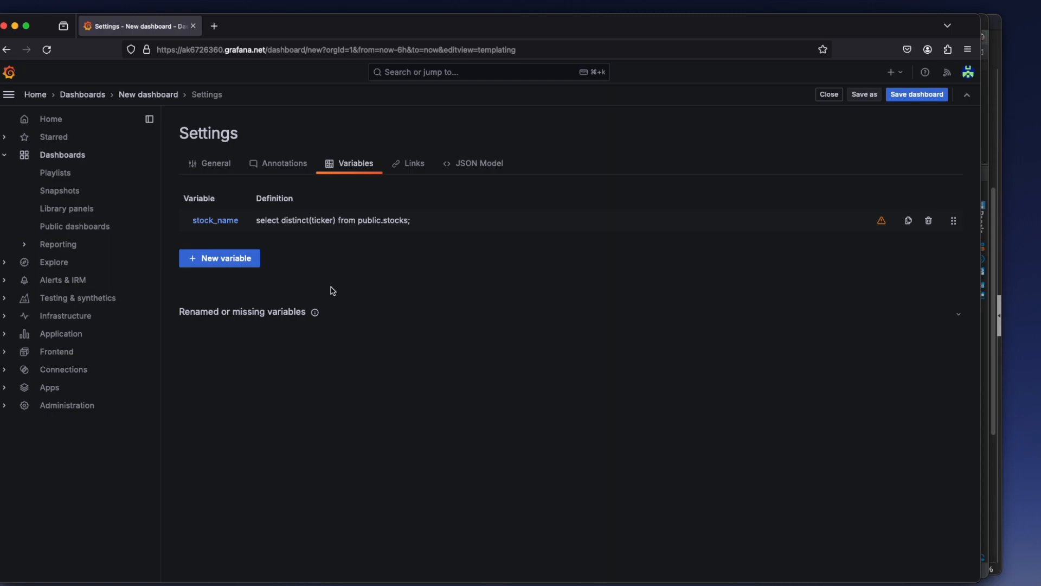
Return to the new dashboard, open its panel for editing and look over the values offered by stock_name
click(170, 96)
click(562, 146)
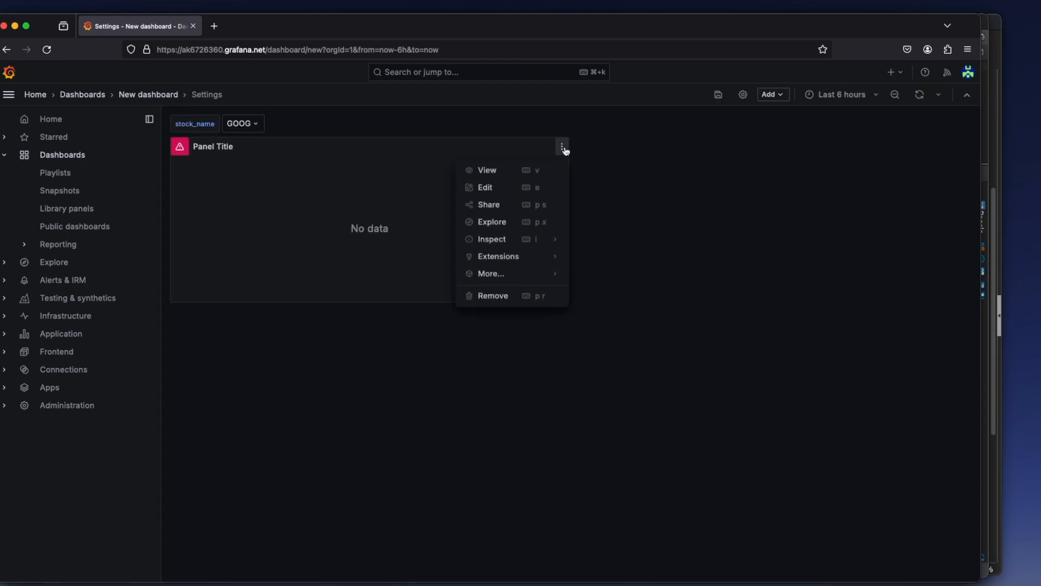
click(505, 190)
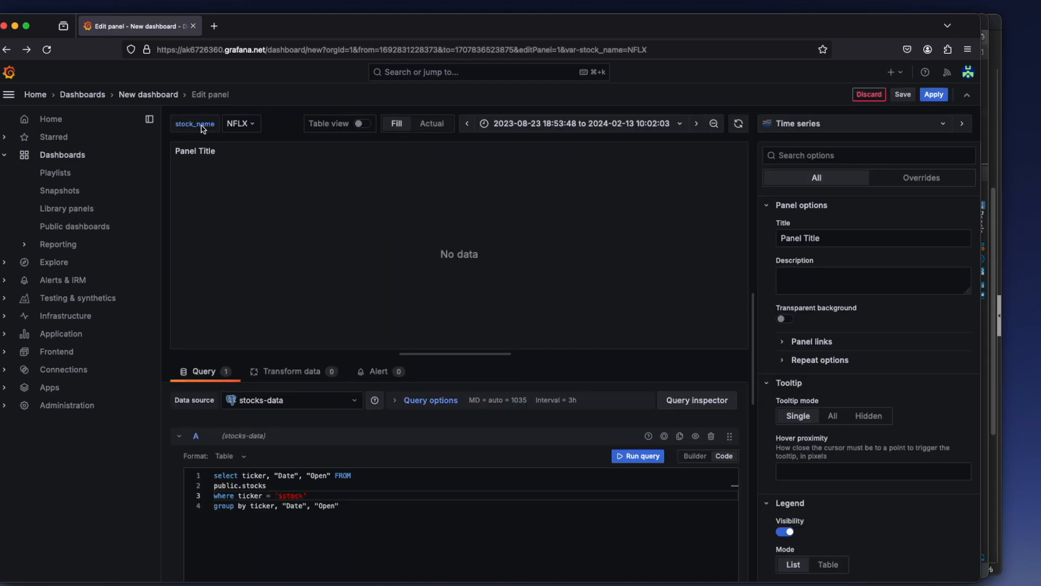
click(240, 124)
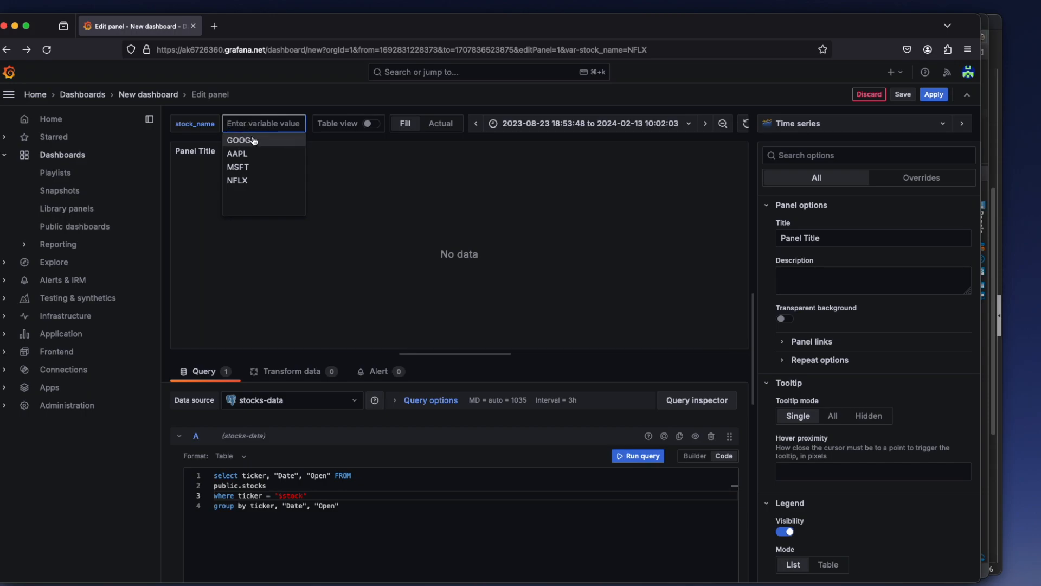
click(263, 102)
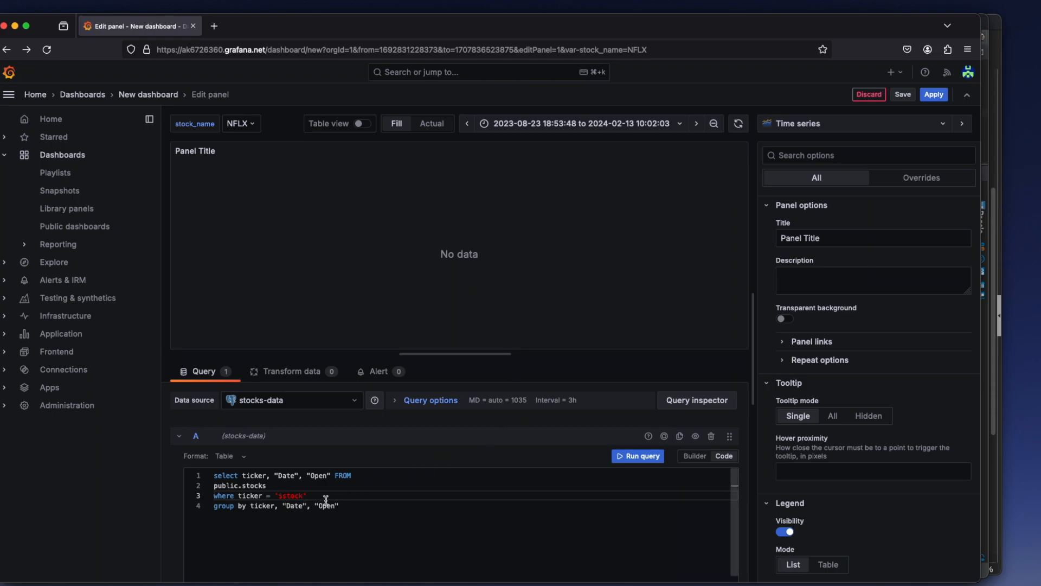
Change the where clause to ticker = '$stock_name', run the query and zoom the chart to its data
click(305, 495)
text(_)
click(445, 504)
click(626, 458)
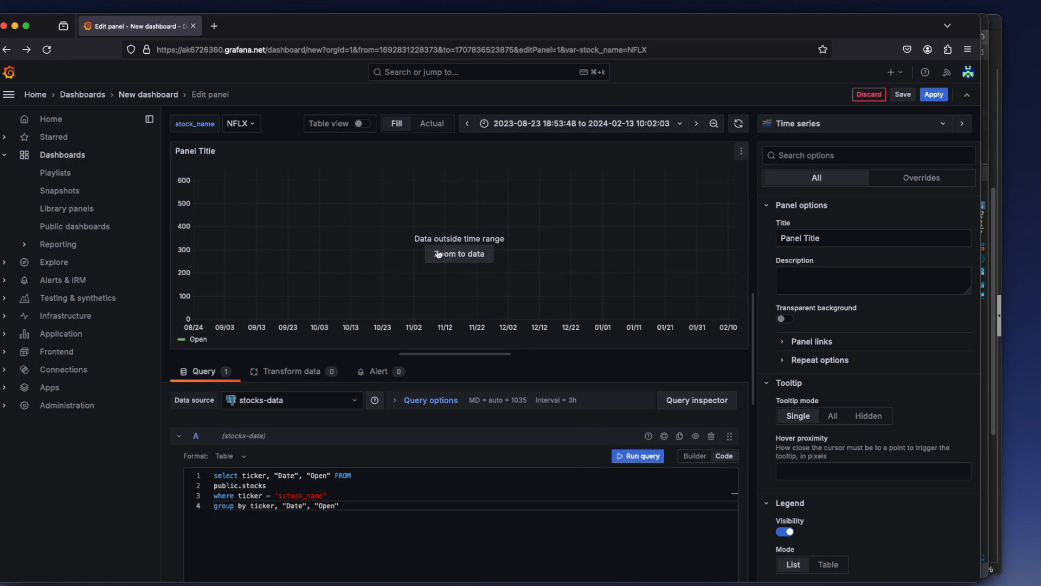
click(438, 254)
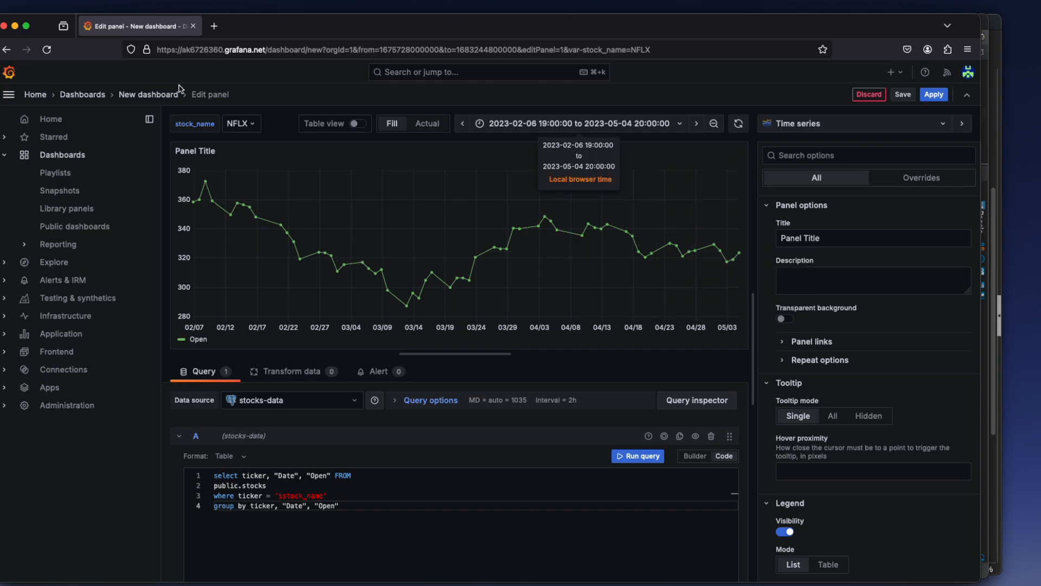
Try the GOOG and MSFT values of the stock_name variable and rerun the panel query
click(238, 125)
click(242, 145)
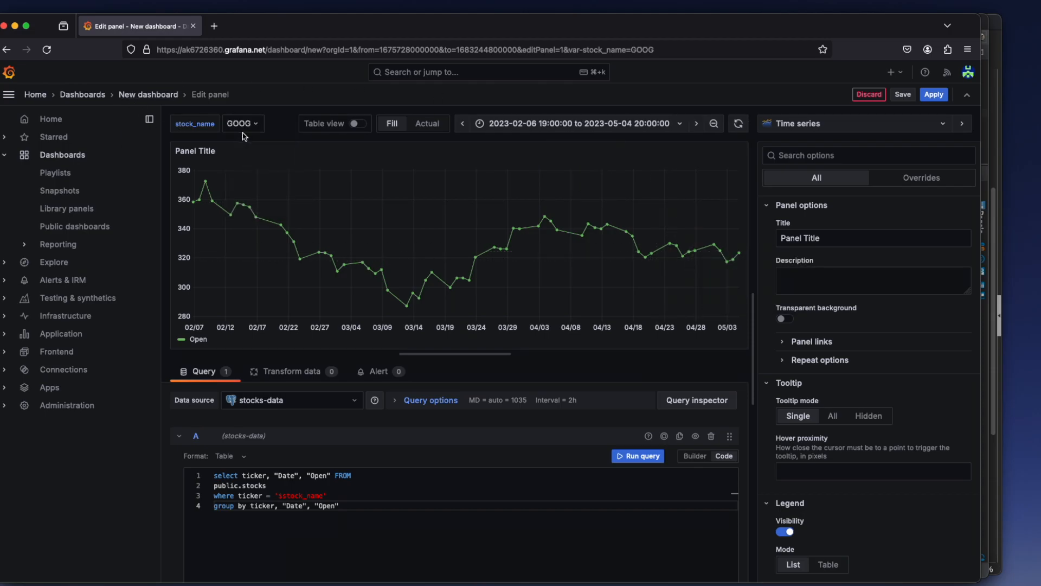
click(245, 126)
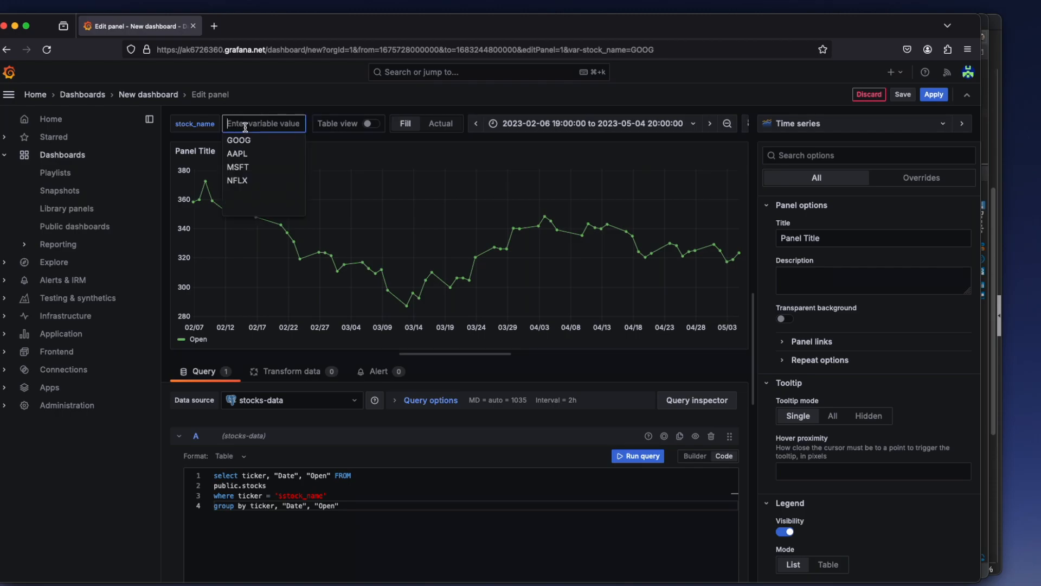
click(243, 166)
click(643, 459)
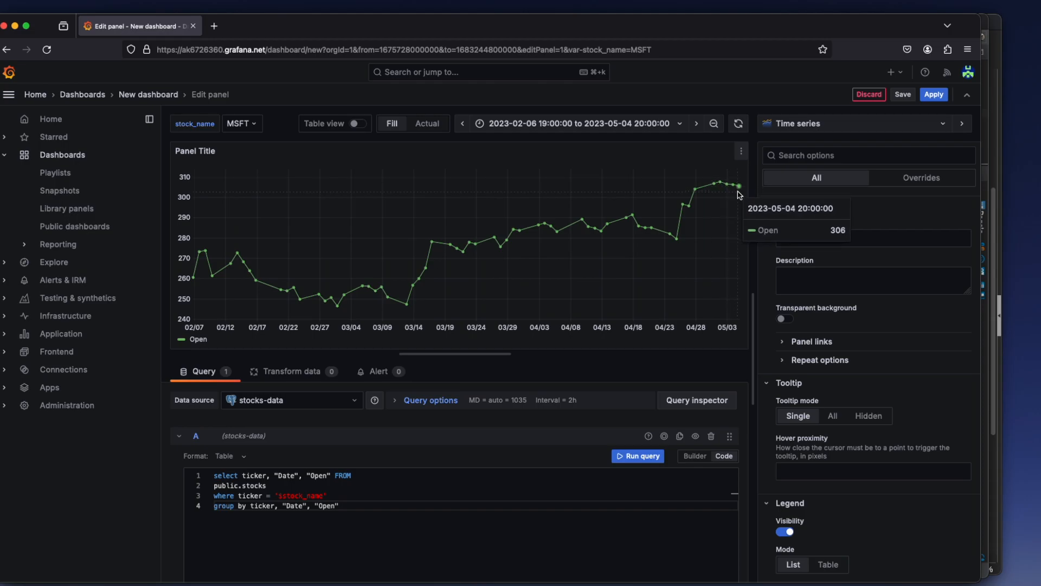
click(243, 128)
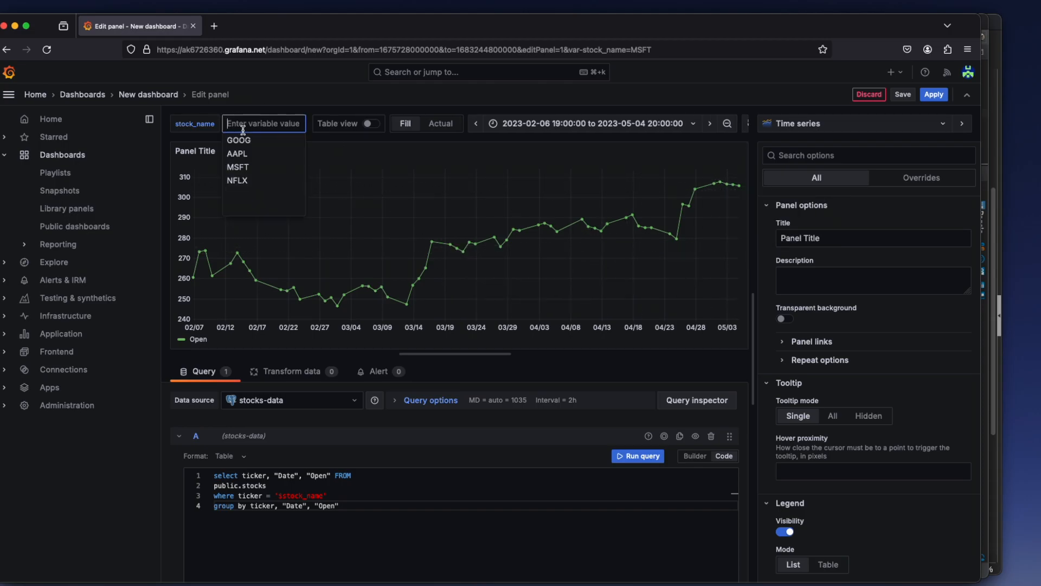
click(240, 167)
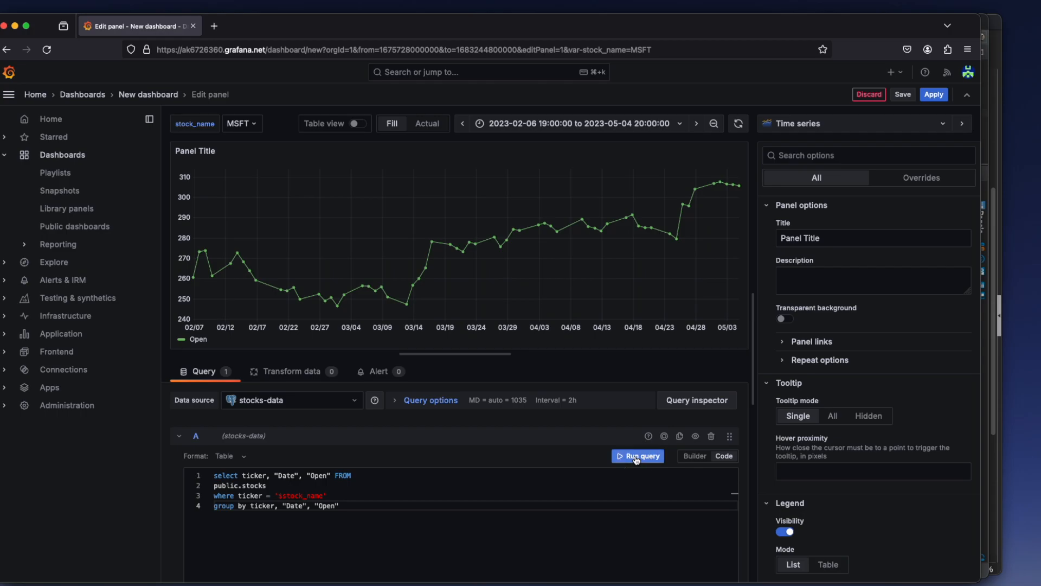
Set the stock_name variable to AAPL and run the panel query
click(252, 125)
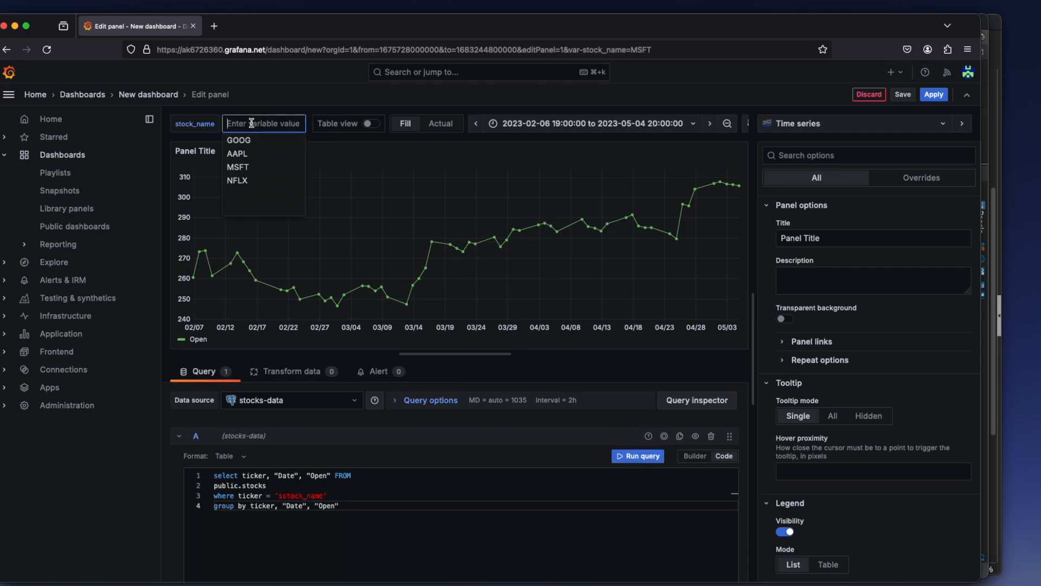
click(245, 152)
click(646, 456)
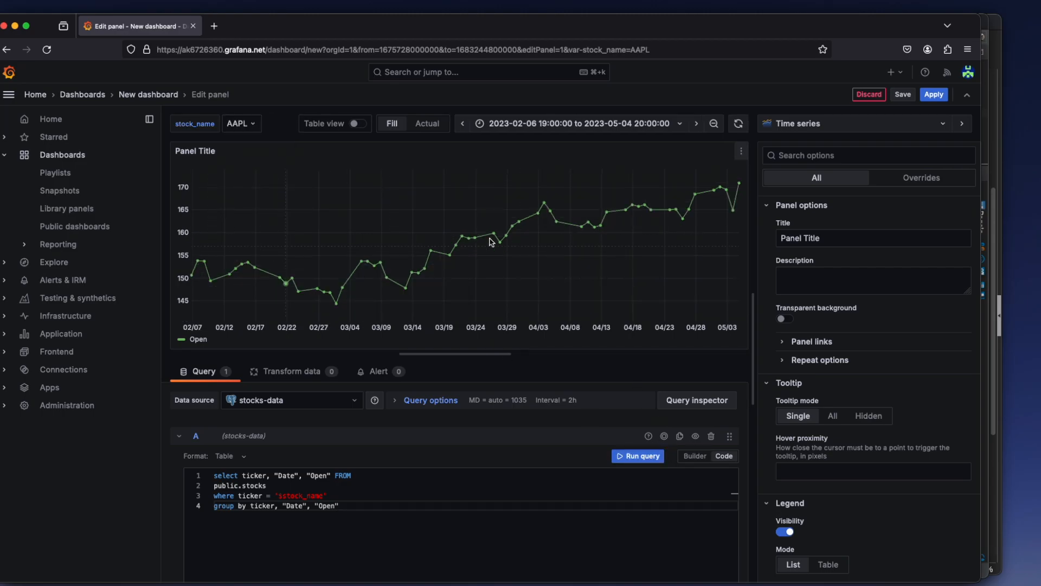
Try the Bars and Points graph styles on the time series and return it to Lines
scroll(900, 351, down, 3)
scroll(900, 351, down, 6)
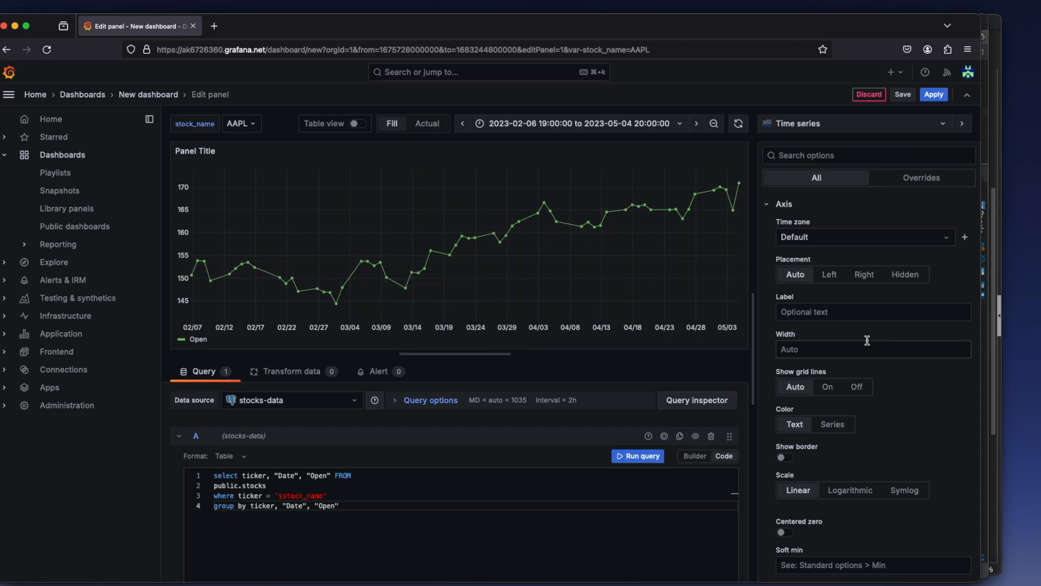
scroll(867, 340, down, 7)
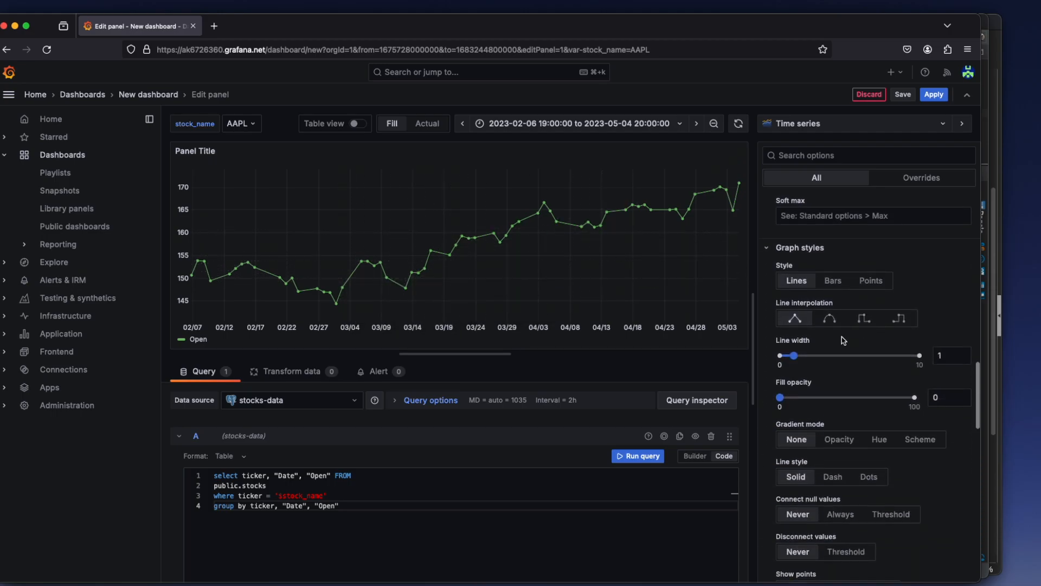
click(834, 283)
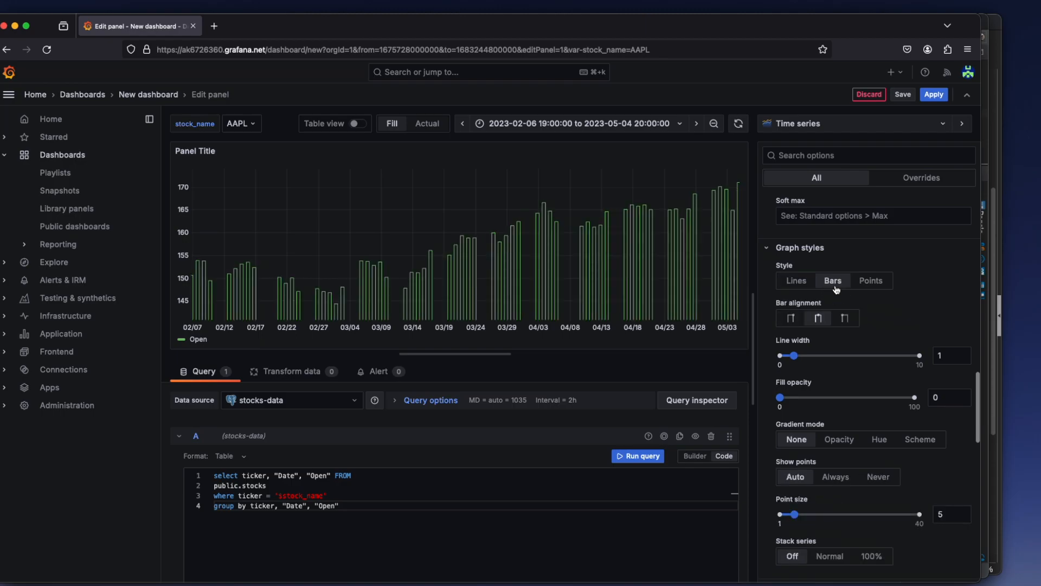
click(800, 288)
click(876, 290)
click(799, 286)
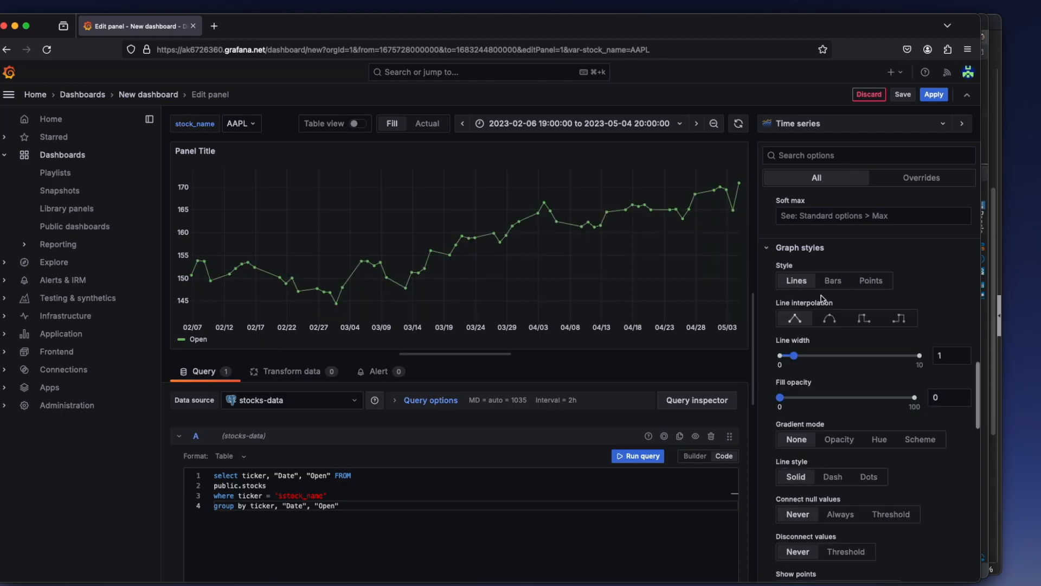
scroll(870, 350, down, 10)
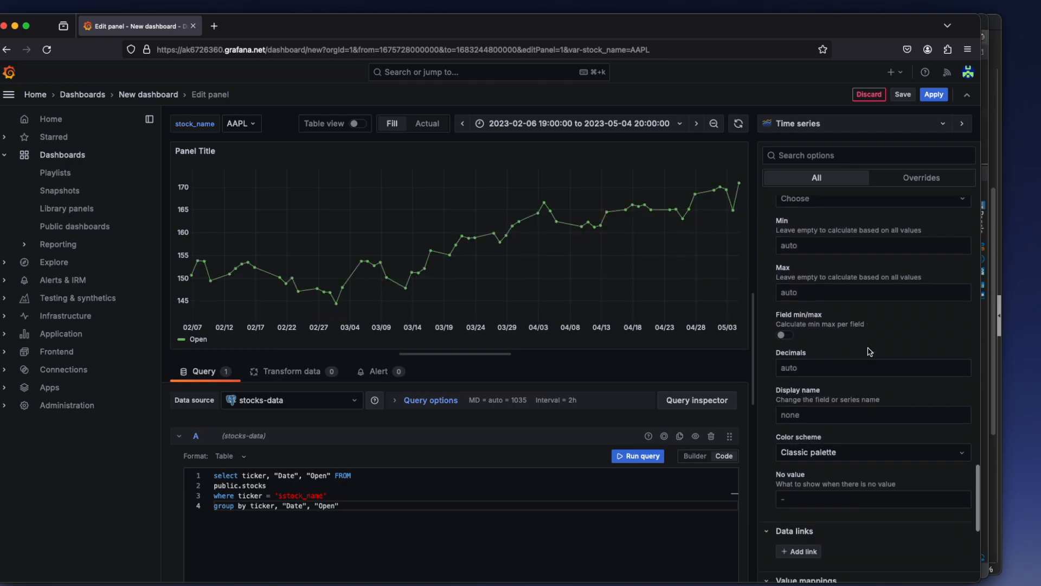
scroll(870, 351, down, 10)
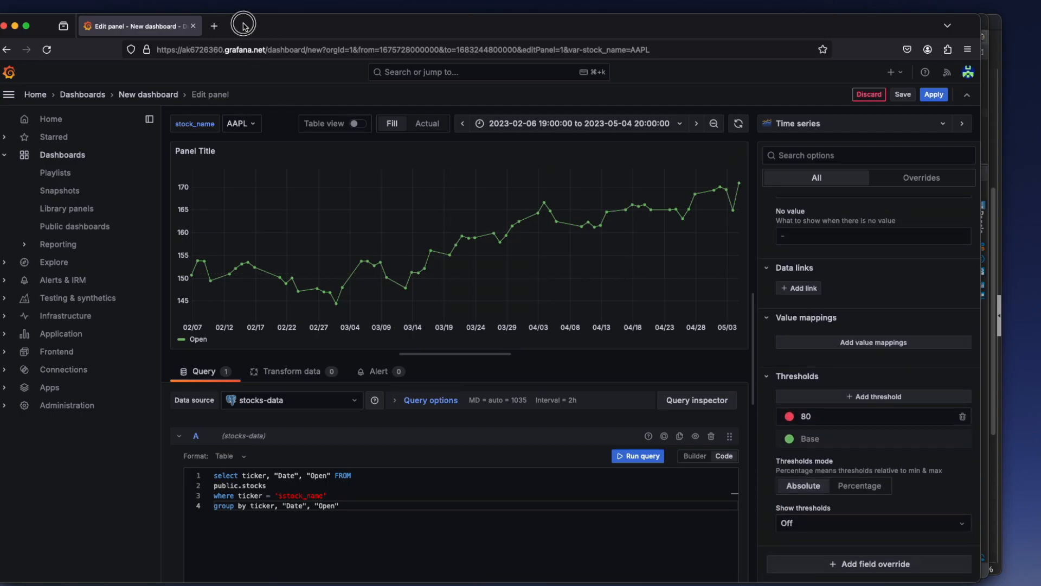
drag(243, 26, 316, 25)
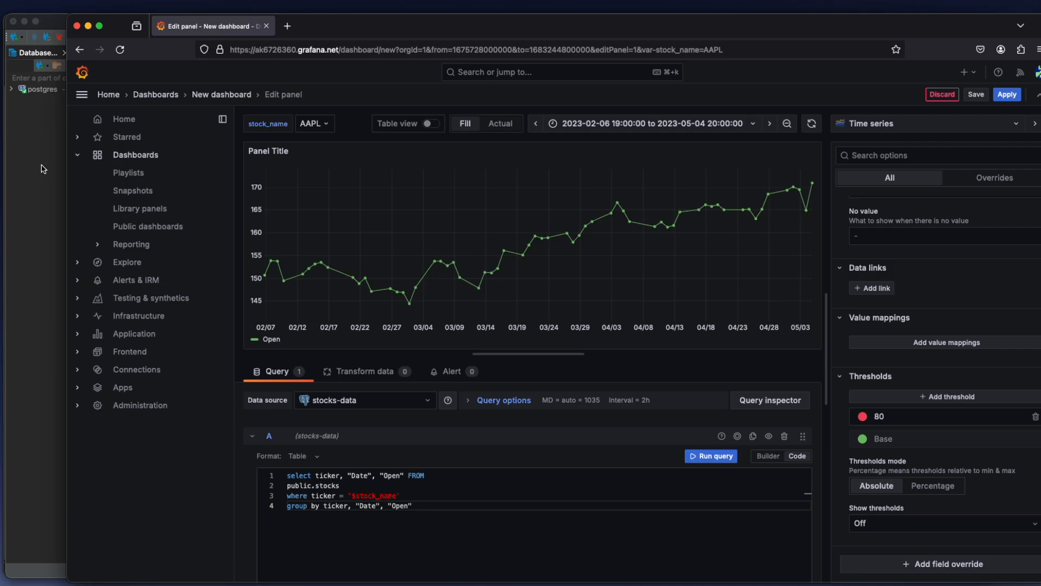
drag(492, 31, 423, 31)
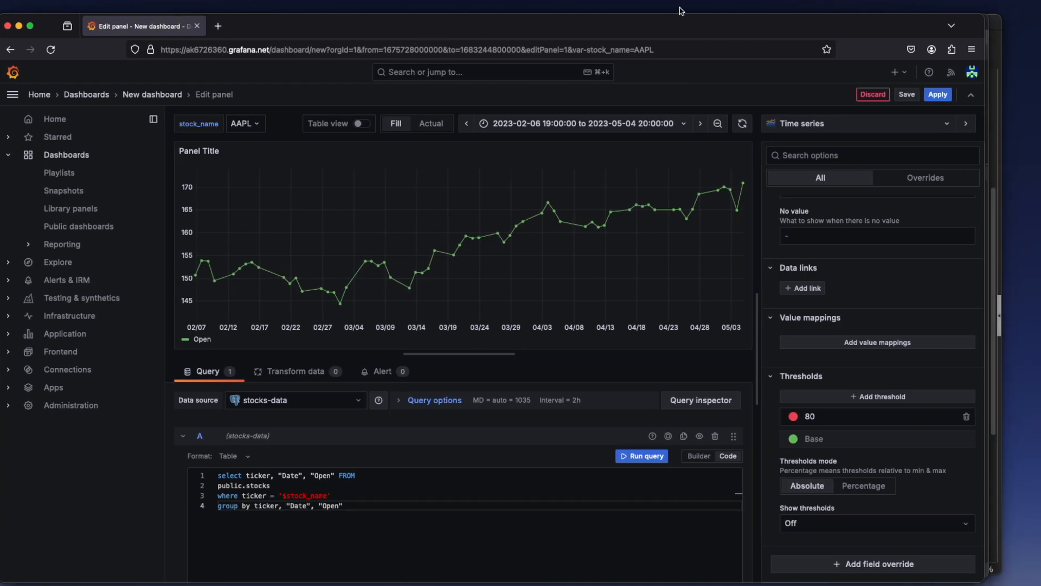